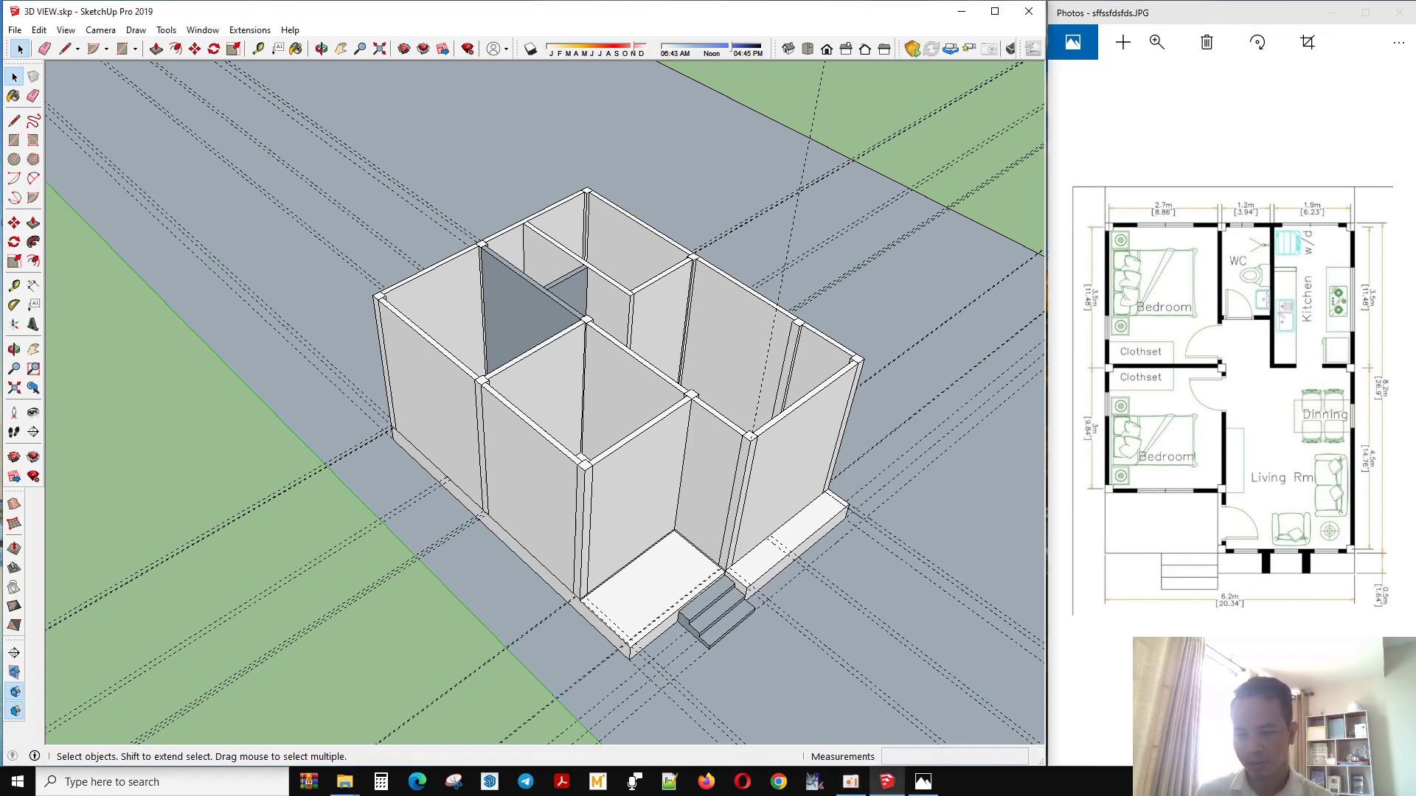
{"action": "scroll", "coordinate": [774, 553], "scroll_direction": "down", "scroll_amount": 2}
Orbit in on the walls and open the wall group for editing
{"action": "middle_click_drag", "start_coordinate": [266, 451], "coordinate": [653, 455]}
{"action": "scroll", "coordinate": [629, 594], "scroll_direction": "up", "scroll_amount": 3}
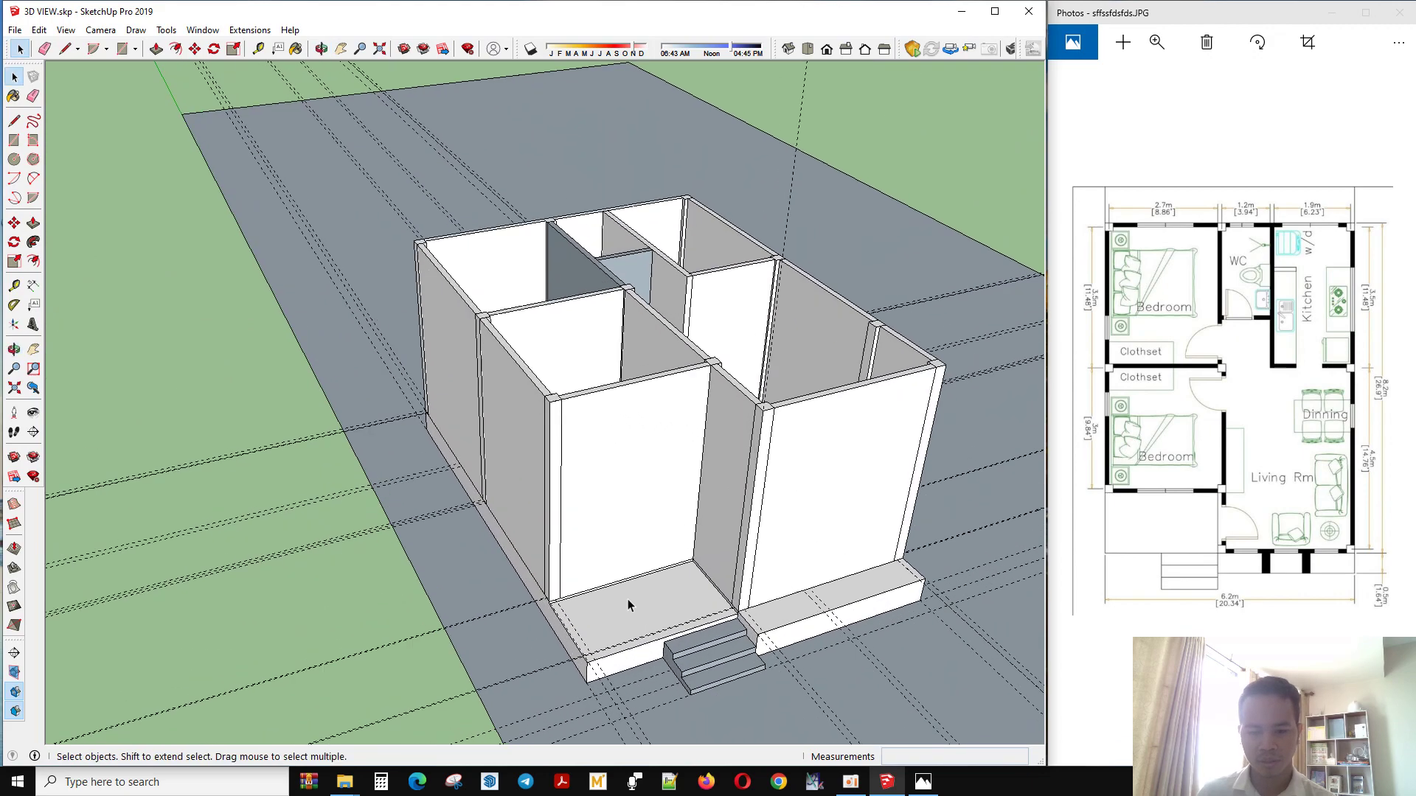
{"action": "middle_click_drag", "start_coordinate": [629, 595], "coordinate": [809, 632]}
{"action": "scroll", "coordinate": [830, 535], "scroll_direction": "up", "scroll_amount": 3}
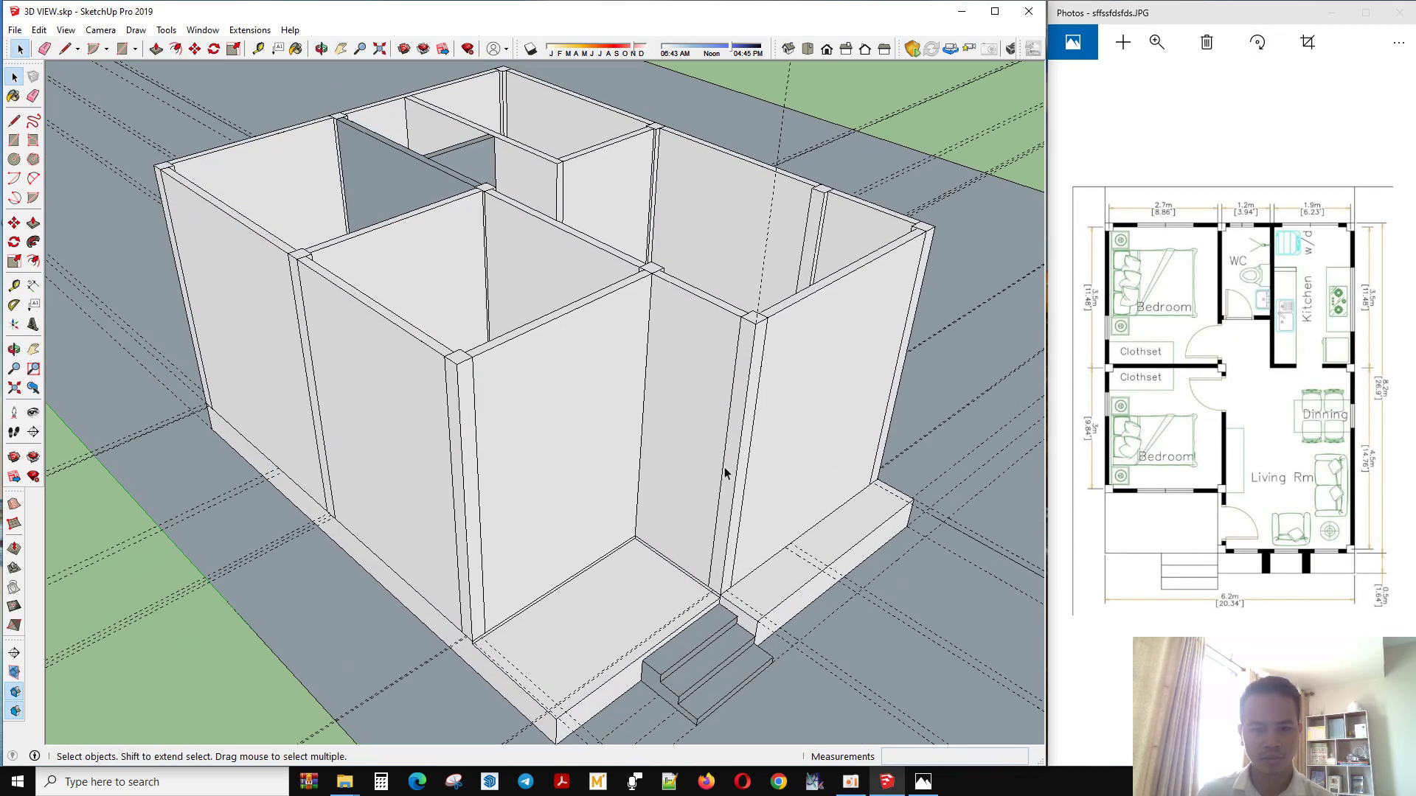
{"action": "scroll", "coordinate": [710, 508], "scroll_direction": "down", "scroll_amount": 3}
{"action": "middle_click_drag", "start_coordinate": [771, 515], "coordinate": [693, 421]}
{"action": "scroll", "coordinate": [693, 421], "scroll_direction": "up", "scroll_amount": 3}
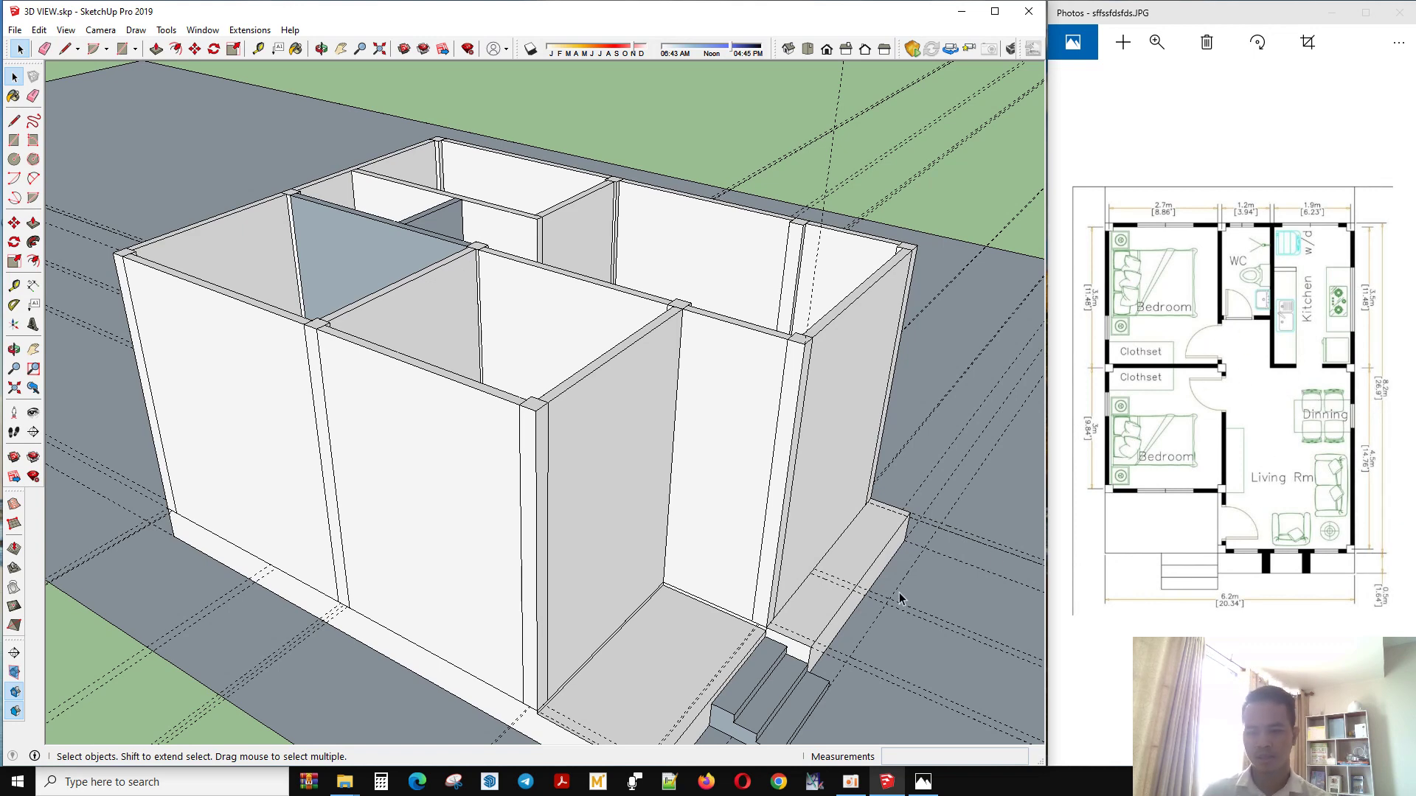
{"action": "scroll", "coordinate": [747, 521], "scroll_direction": "up", "scroll_amount": 3}
{"action": "middle_click_drag", "start_coordinate": [746, 542], "coordinate": [777, 439]}
{"action": "left_click", "coordinate": [777, 439]}
{"action": "scroll", "coordinate": [821, 580], "scroll_direction": "up", "scroll_amount": 3}
Place Tape Measure guides on the wall marking the door's edges, 45 cm offset and 215 cm height
{"action": "key", "text": "t"}
{"action": "left_click", "coordinate": [785, 568]}
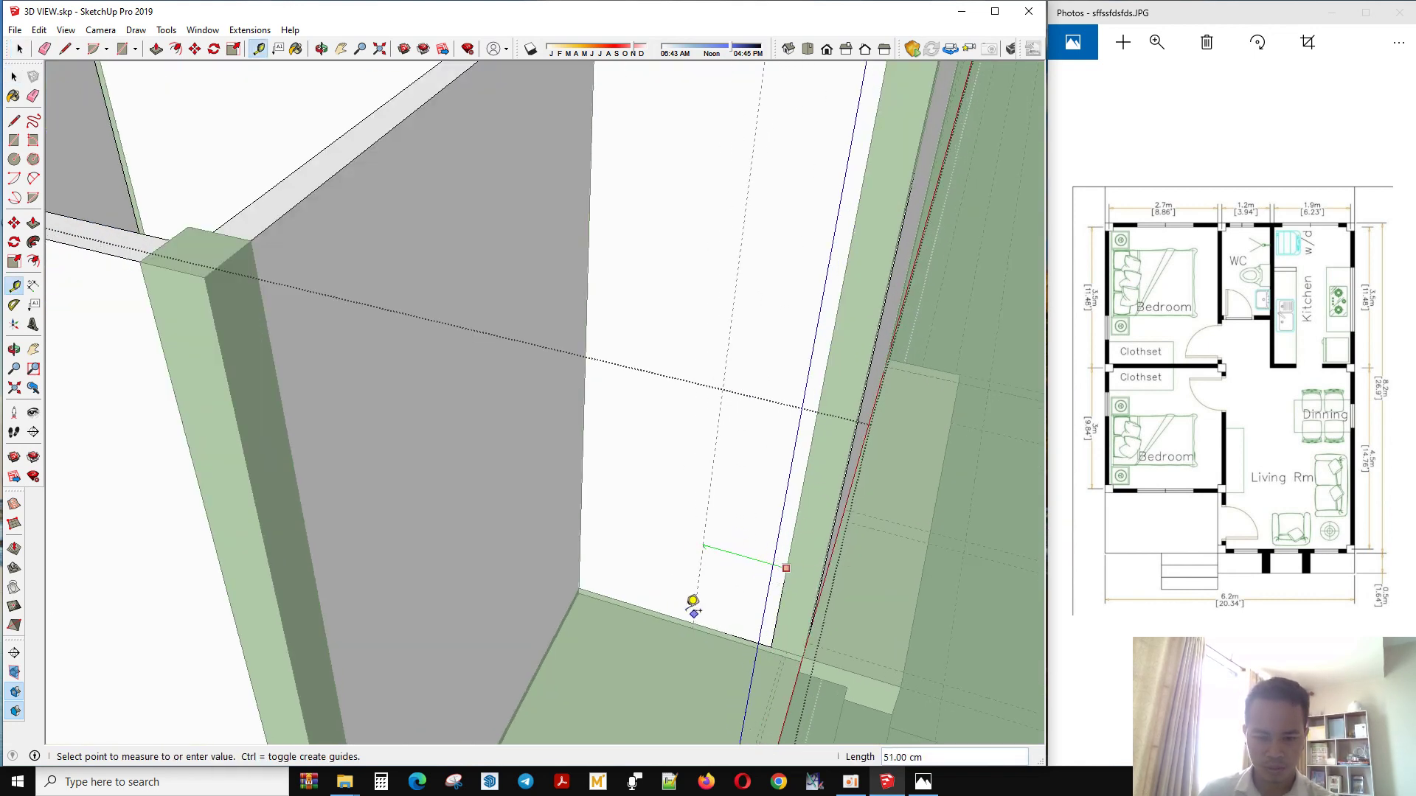
{"action": "left_click", "coordinate": [676, 599]}
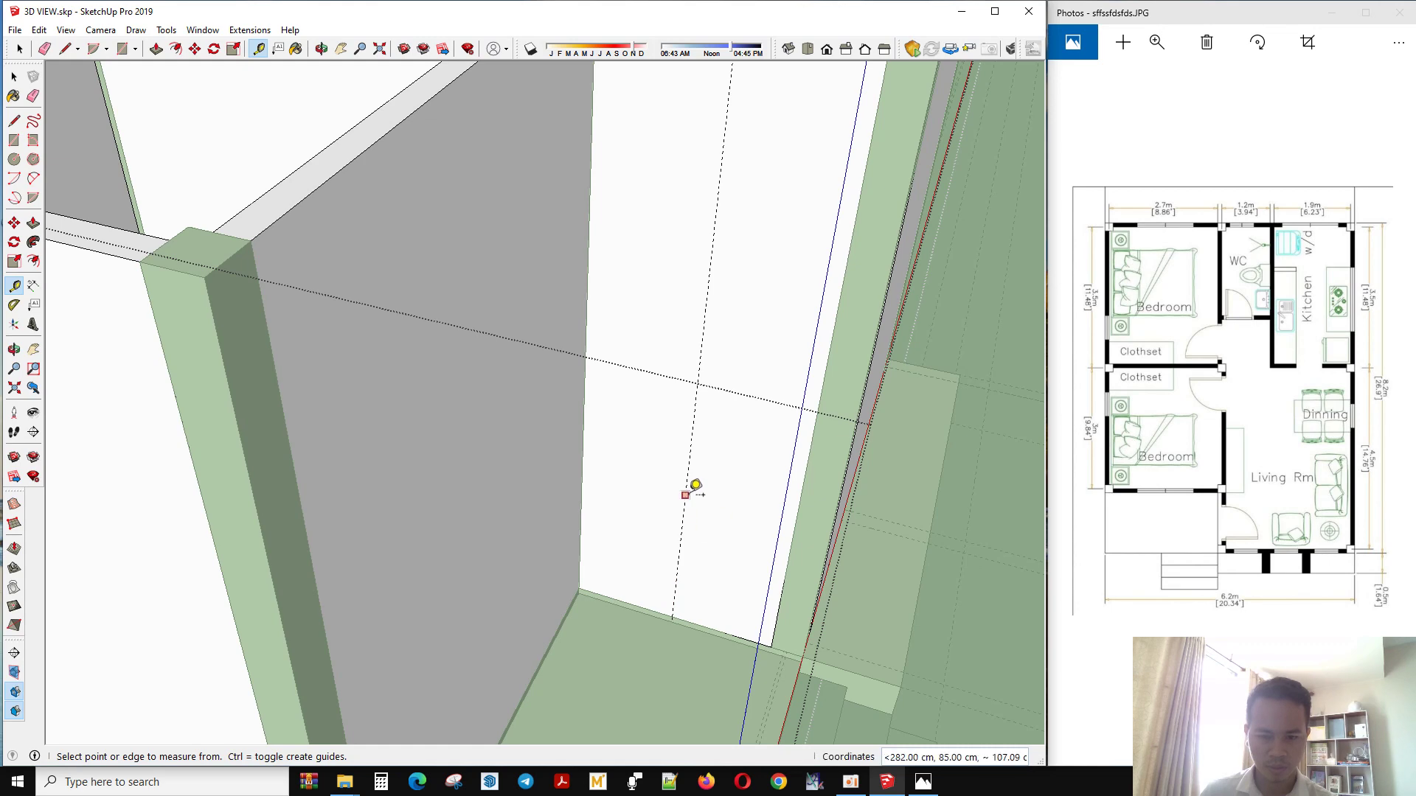
{"action": "mouse_move", "coordinate": [693, 487]}
{"action": "middle_mouse_down"}
{"action": "mouse_move", "coordinate": [447, 507]}
{"action": "mouse_move", "coordinate": [702, 522]}
{"action": "mouse_move", "coordinate": [743, 441]}
{"action": "middle_mouse_up"}
{"action": "left_click", "coordinate": [726, 432]}
{"action": "type", "text": "4"}
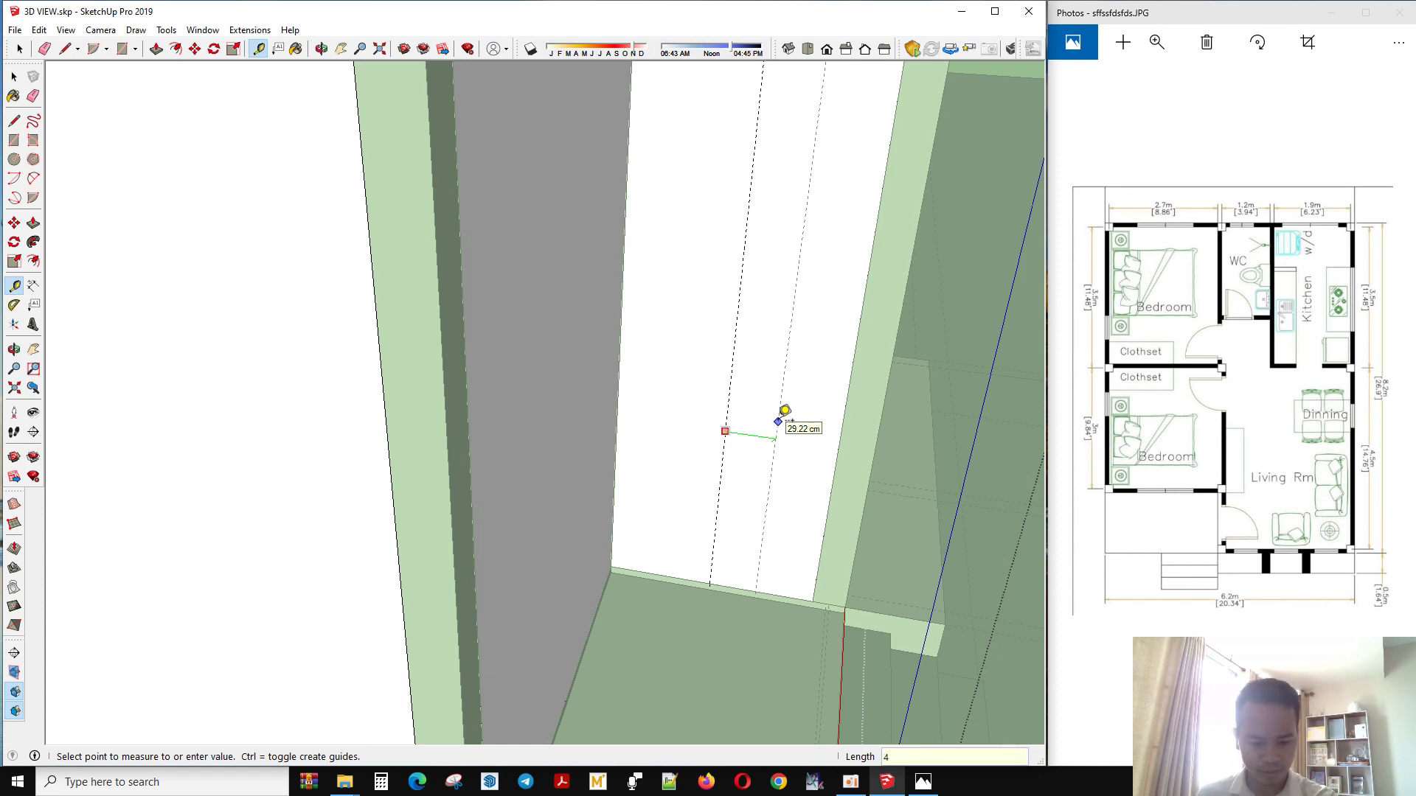
{"action": "key", "text": "Return"}
{"action": "left_click", "coordinate": [732, 369]}
{"action": "key", "text": "Return"}
{"action": "left_click", "coordinate": [679, 577]}
{"action": "type", "text": "215"}
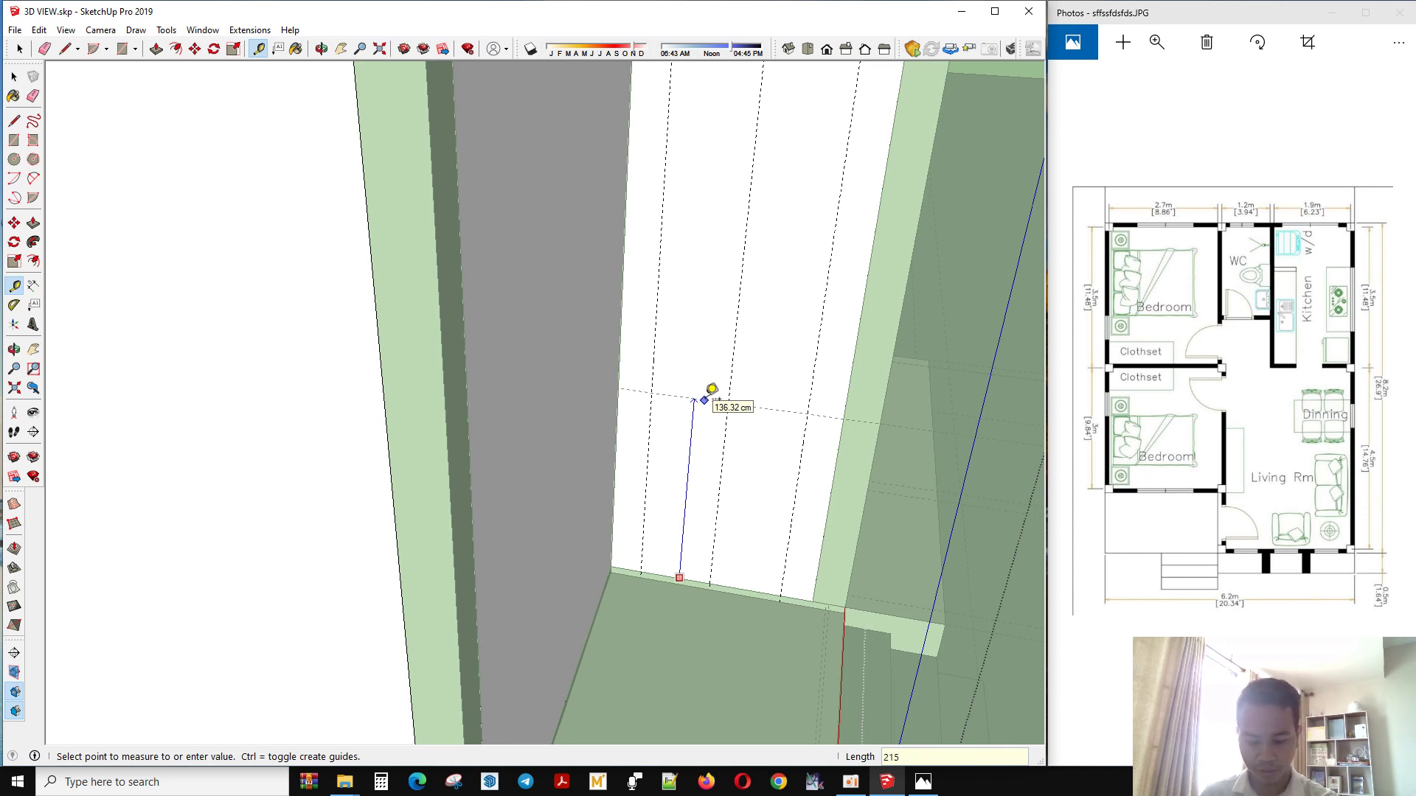
{"action": "key", "text": "Return"}
Draw the door rectangle between the guides and push it through the wall to cut the opening
{"action": "key", "text": "space"}
{"action": "left_click", "coordinate": [771, 431]}
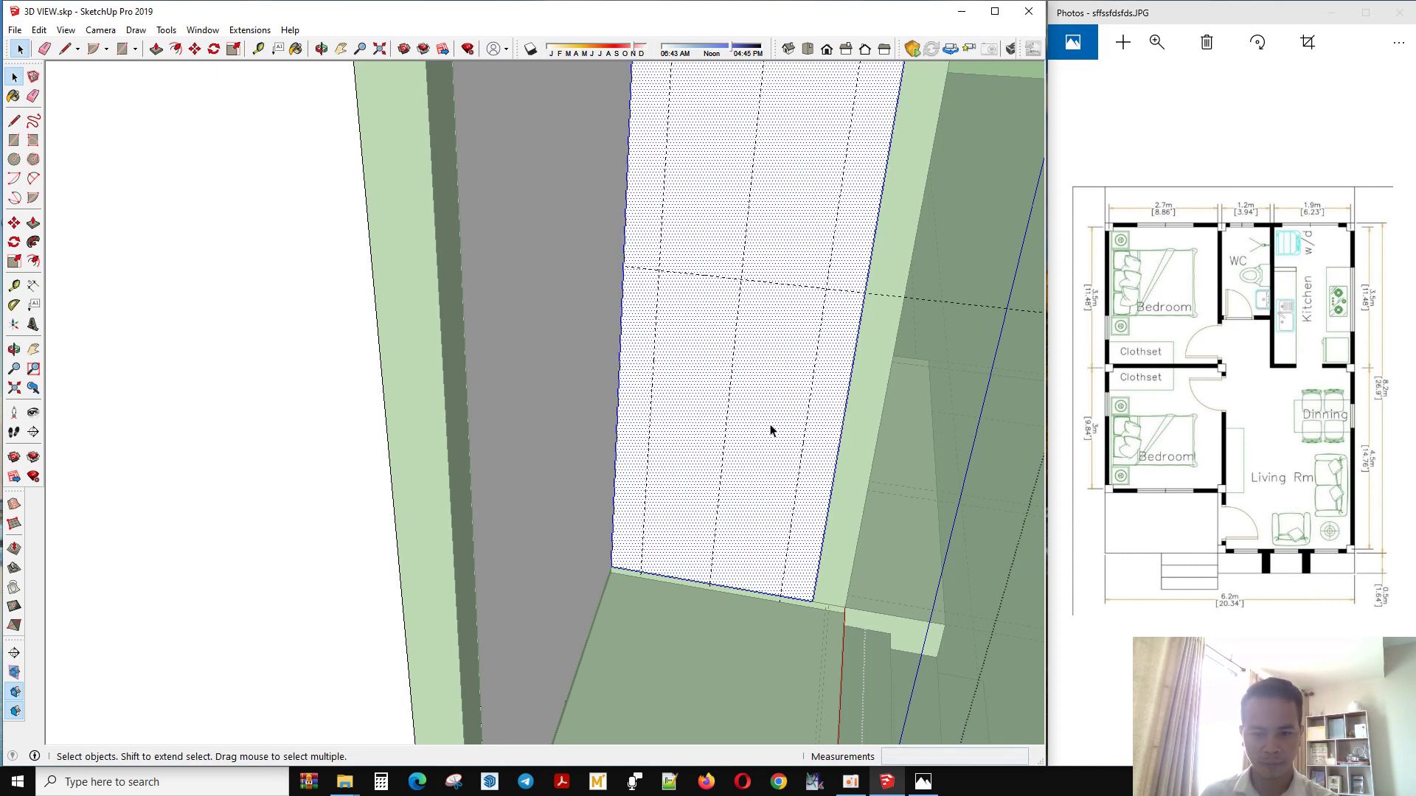
{"action": "key", "text": "r"}
{"action": "left_click", "coordinate": [659, 269]}
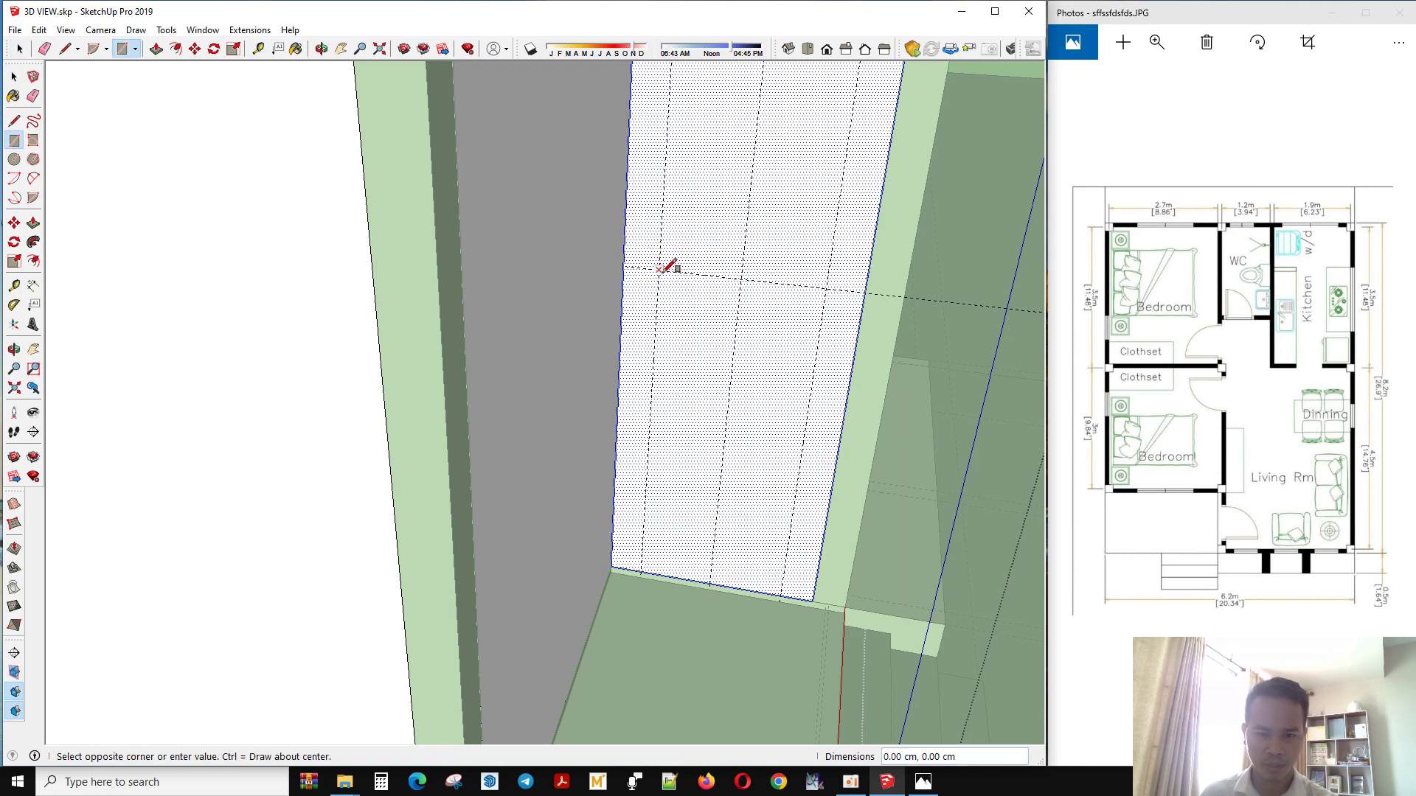
{"action": "left_click", "coordinate": [785, 592]}
{"action": "key", "text": "space"}
{"action": "key", "text": "p"}
{"action": "left_click", "coordinate": [764, 573]}
{"action": "left_click", "coordinate": [755, 534]}
Orbit to the front wall and place a first vertical guide near its end
{"action": "middle_click_drag", "start_coordinate": [696, 572], "coordinate": [474, 572]}
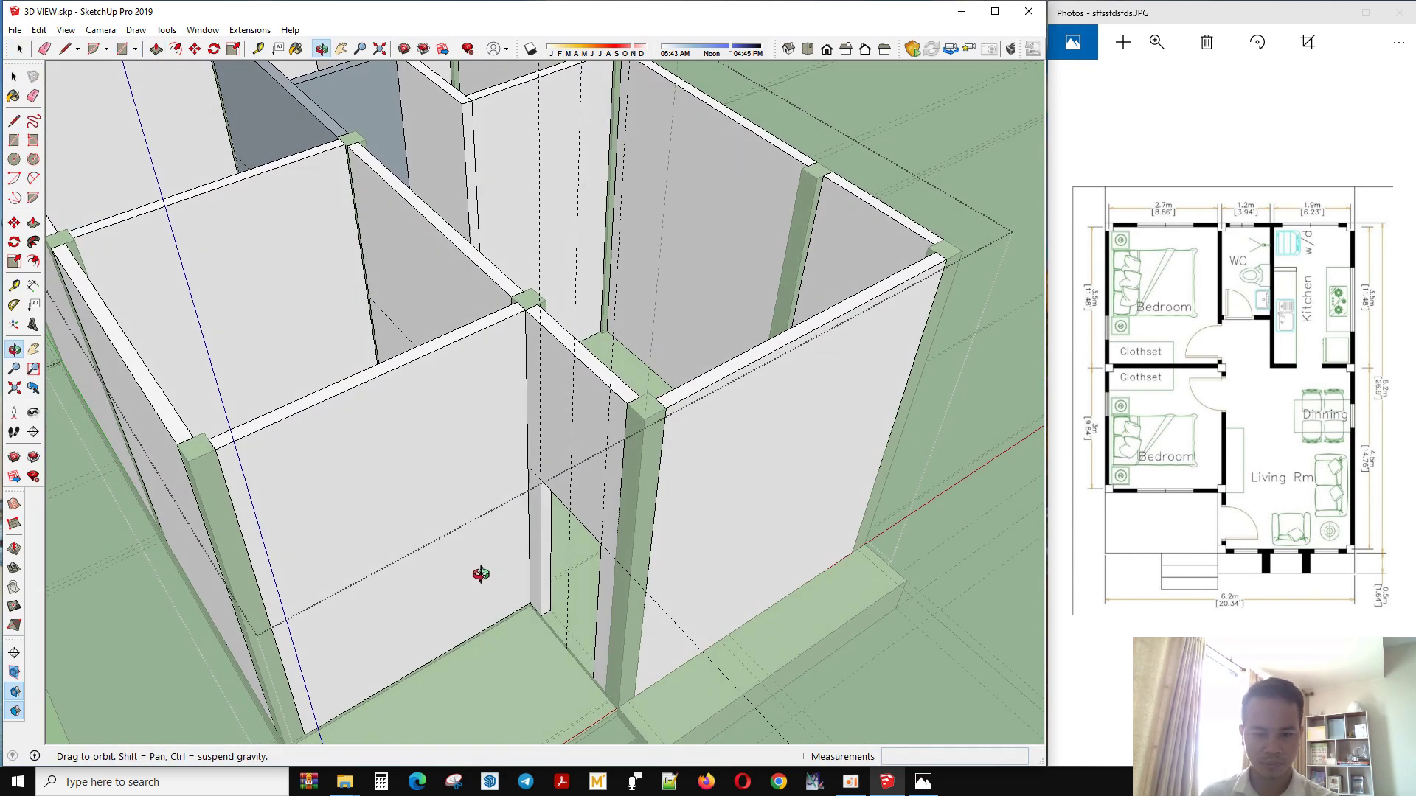
{"action": "key", "text": "space"}
{"action": "mouse_move", "coordinate": [707, 565]}
{"action": "middle_mouse_down"}
{"action": "mouse_move", "coordinate": [202, 715]}
{"action": "mouse_move", "coordinate": [516, 742]}
{"action": "mouse_move", "coordinate": [758, 668]}
{"action": "middle_mouse_up"}
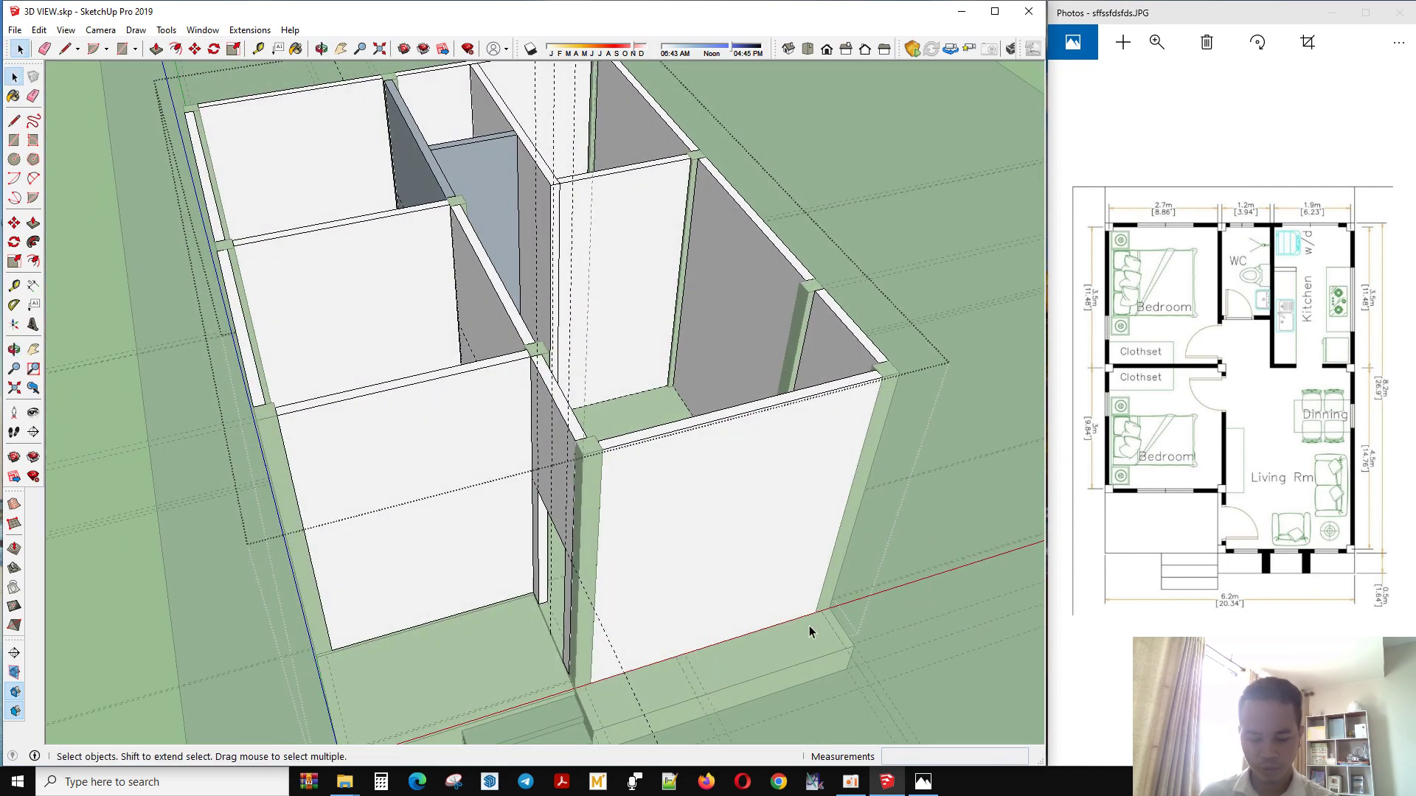
{"action": "key", "text": "t"}
{"action": "left_click", "coordinate": [706, 647]}
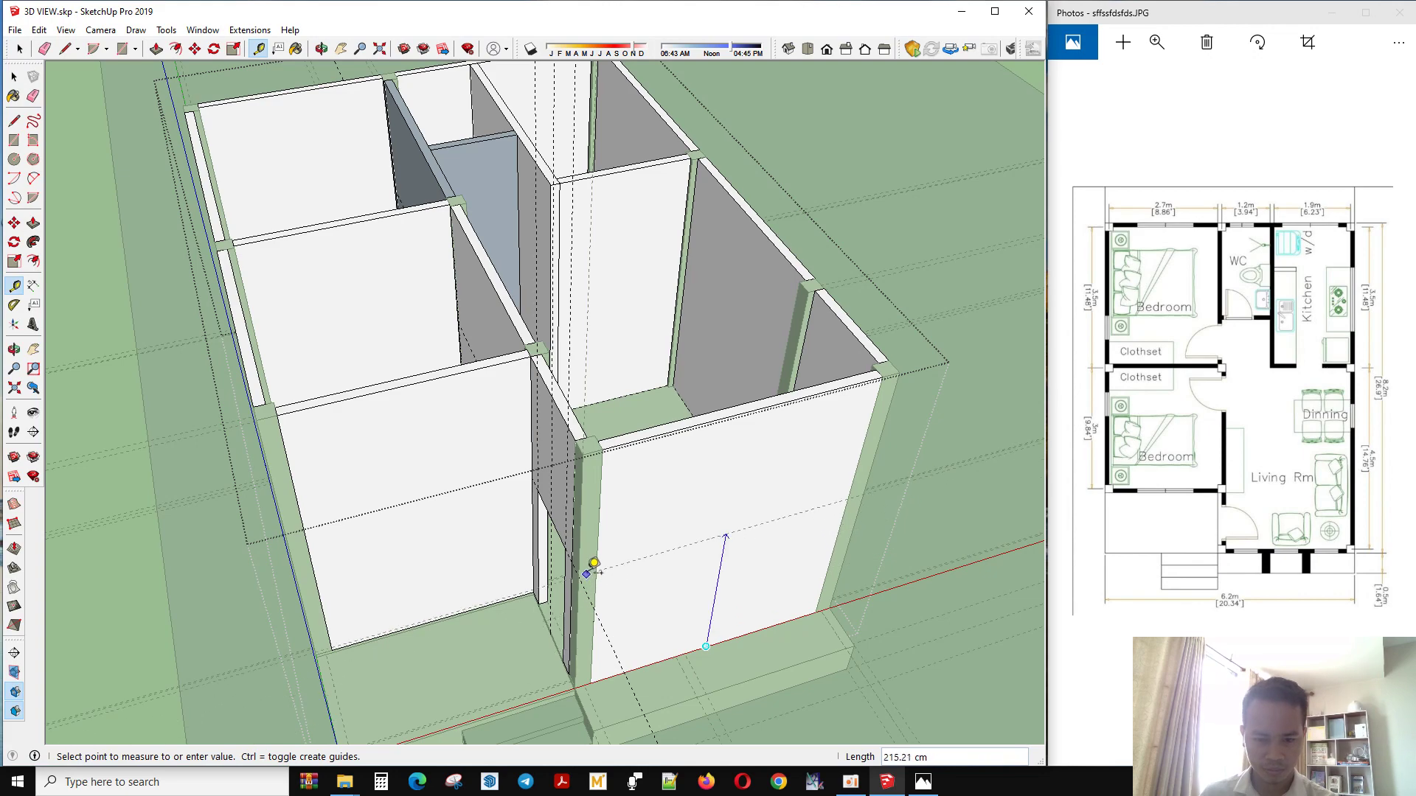
{"action": "middle_click_drag", "start_coordinate": [587, 573], "coordinate": [680, 483]}
{"action": "scroll", "coordinate": [672, 499], "scroll_direction": "up", "scroll_amount": 3}
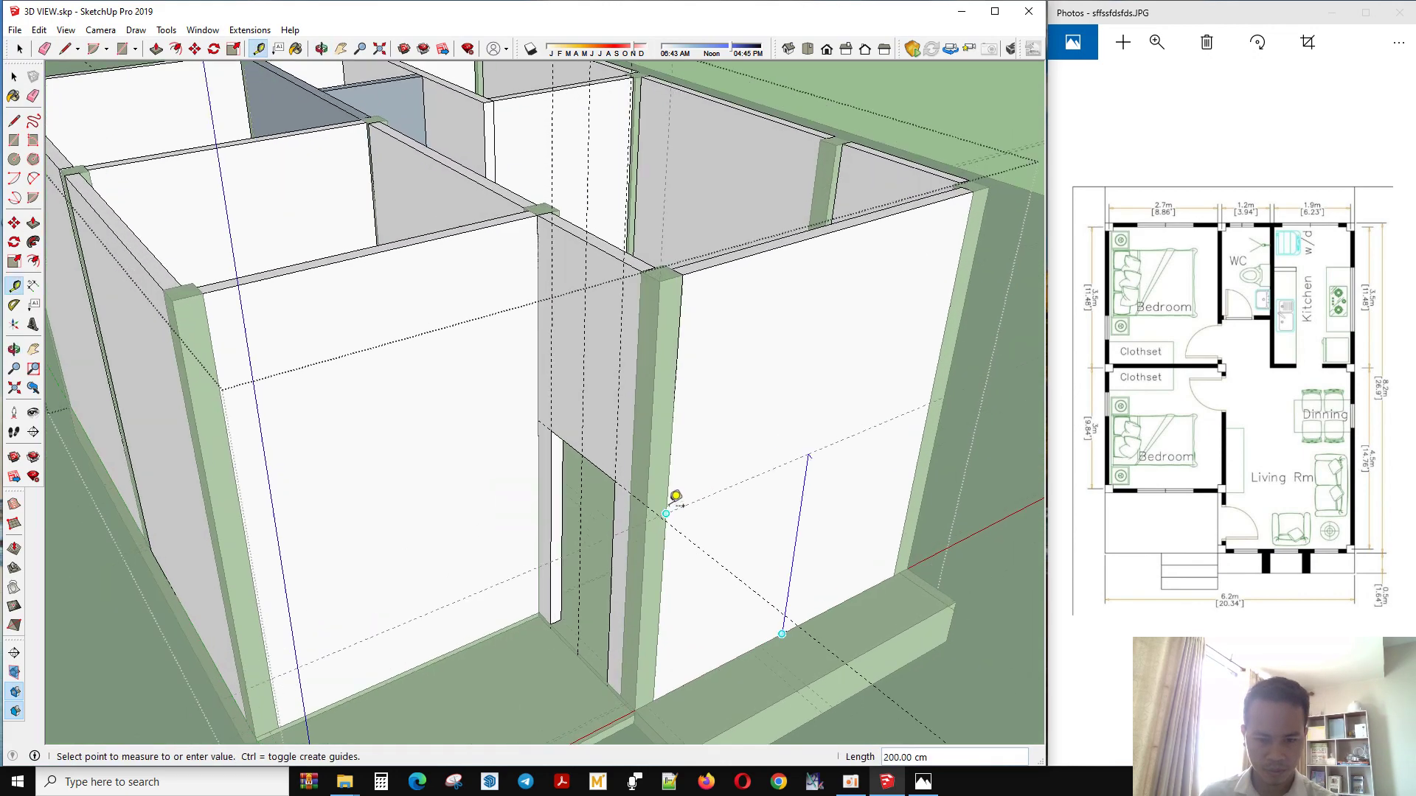
{"action": "scroll", "coordinate": [673, 498], "scroll_direction": "down", "scroll_amount": 3}
{"action": "mouse_move", "coordinate": [576, 521]}
{"action": "middle_mouse_down"}
{"action": "mouse_move", "coordinate": [727, 587]}
{"action": "mouse_move", "coordinate": [533, 572]}
{"action": "mouse_move", "coordinate": [554, 571]}
{"action": "middle_mouse_up"}
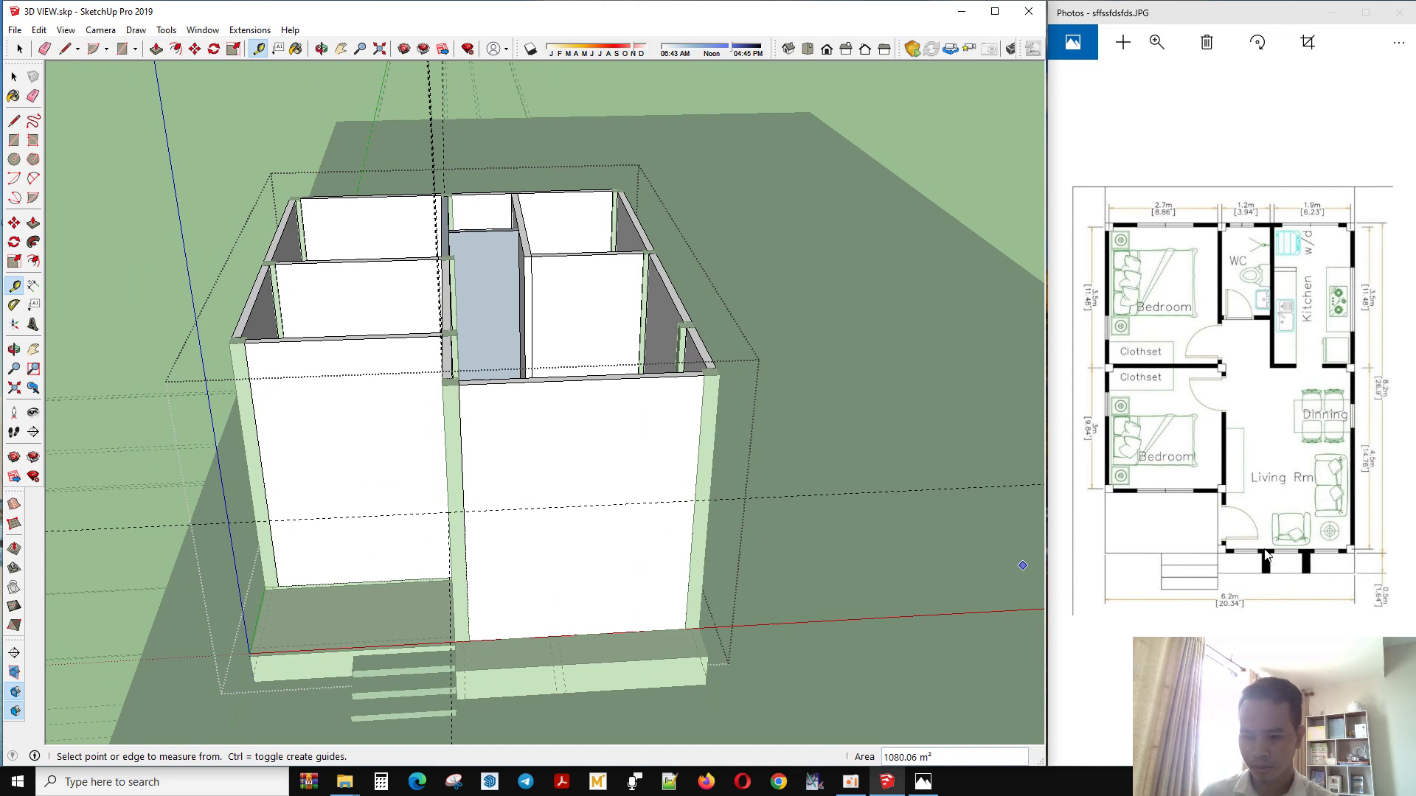
{"action": "scroll", "coordinate": [658, 574], "scroll_direction": "up", "scroll_amount": 2}
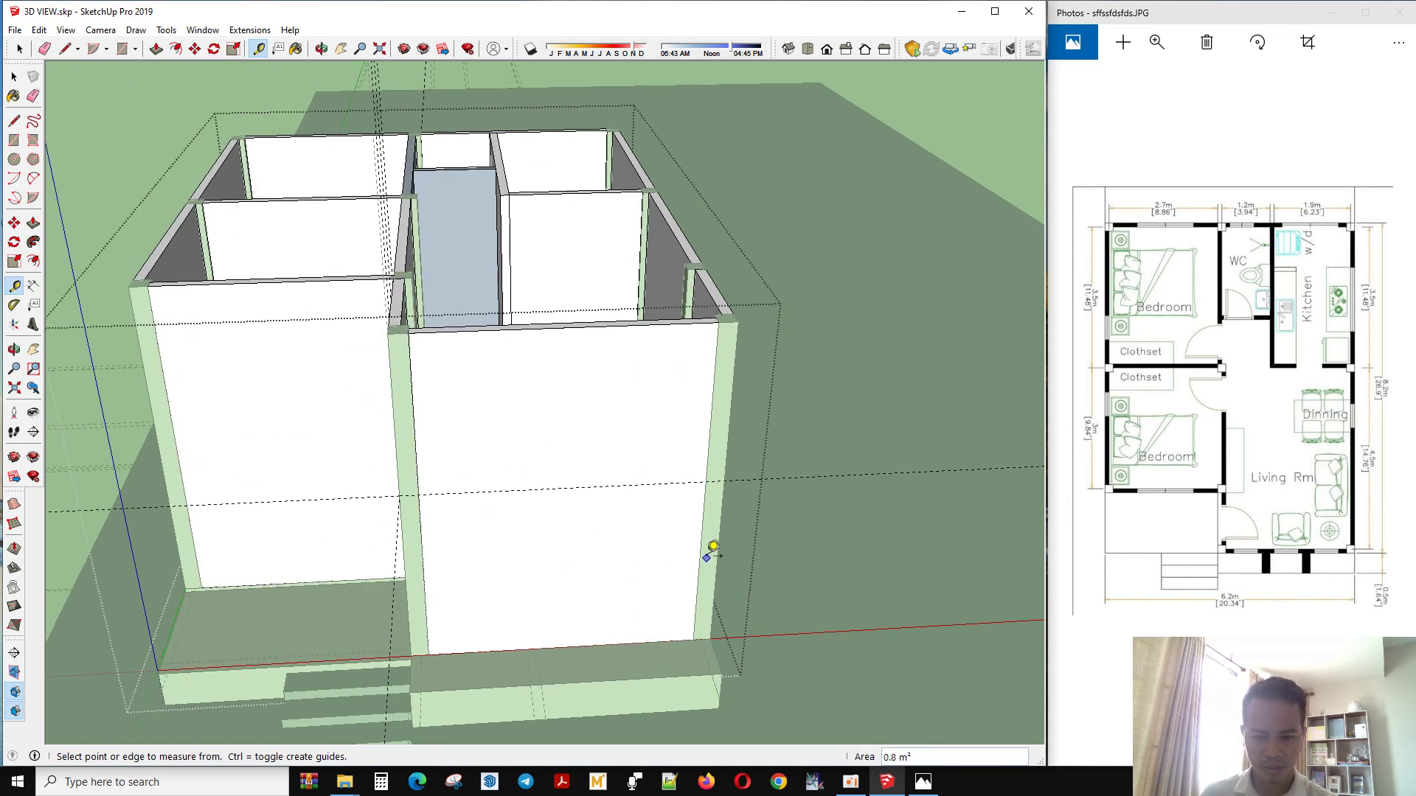
{"action": "left_click", "coordinate": [700, 545]}
{"action": "left_click", "coordinate": [567, 637]}
Add successive vertical guides across the front wall at 30, 30, 60, 30 and 60 cm offsets
{"action": "left_click", "coordinate": [562, 547]}
{"action": "type", "text": "30"}
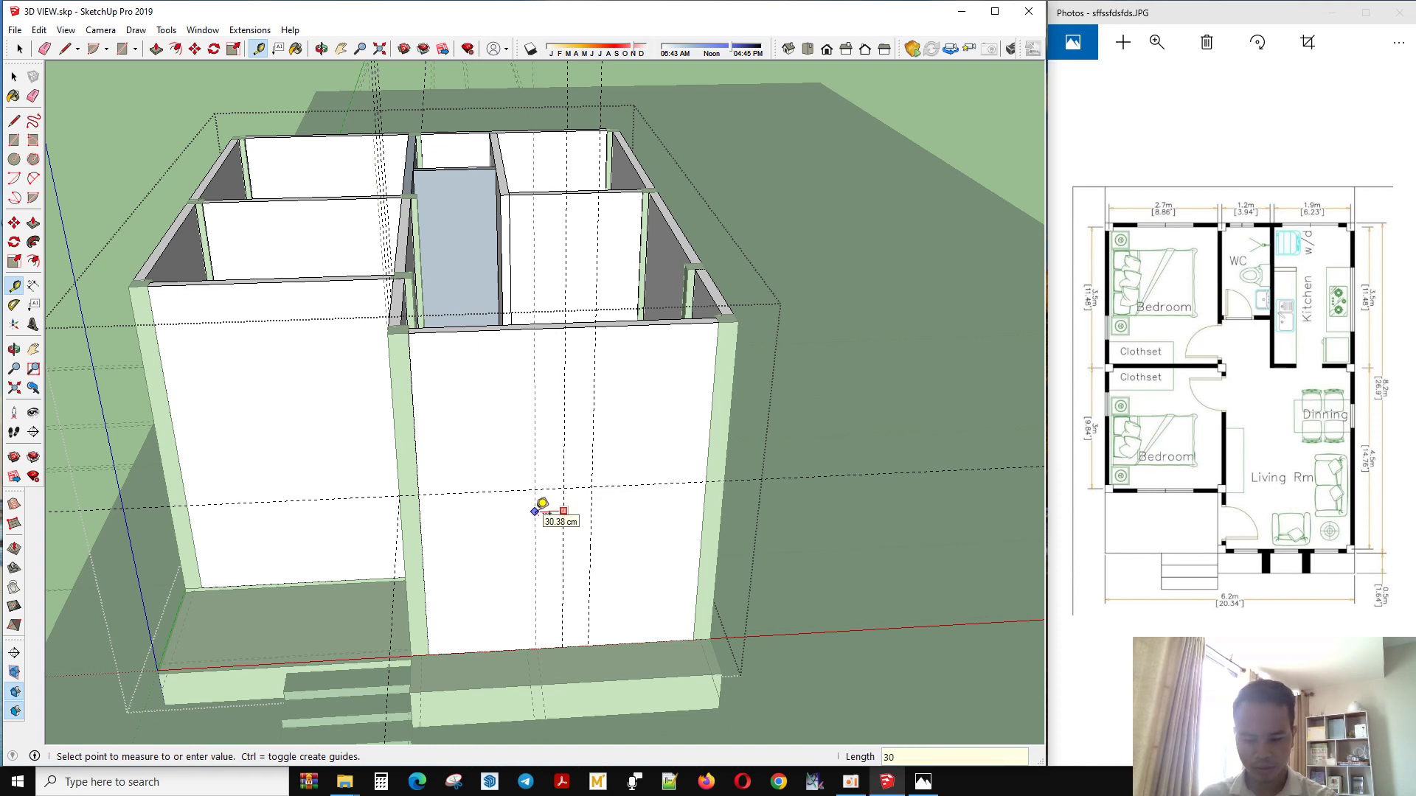
{"action": "key", "text": "Return"}
{"action": "left_click", "coordinate": [590, 494]}
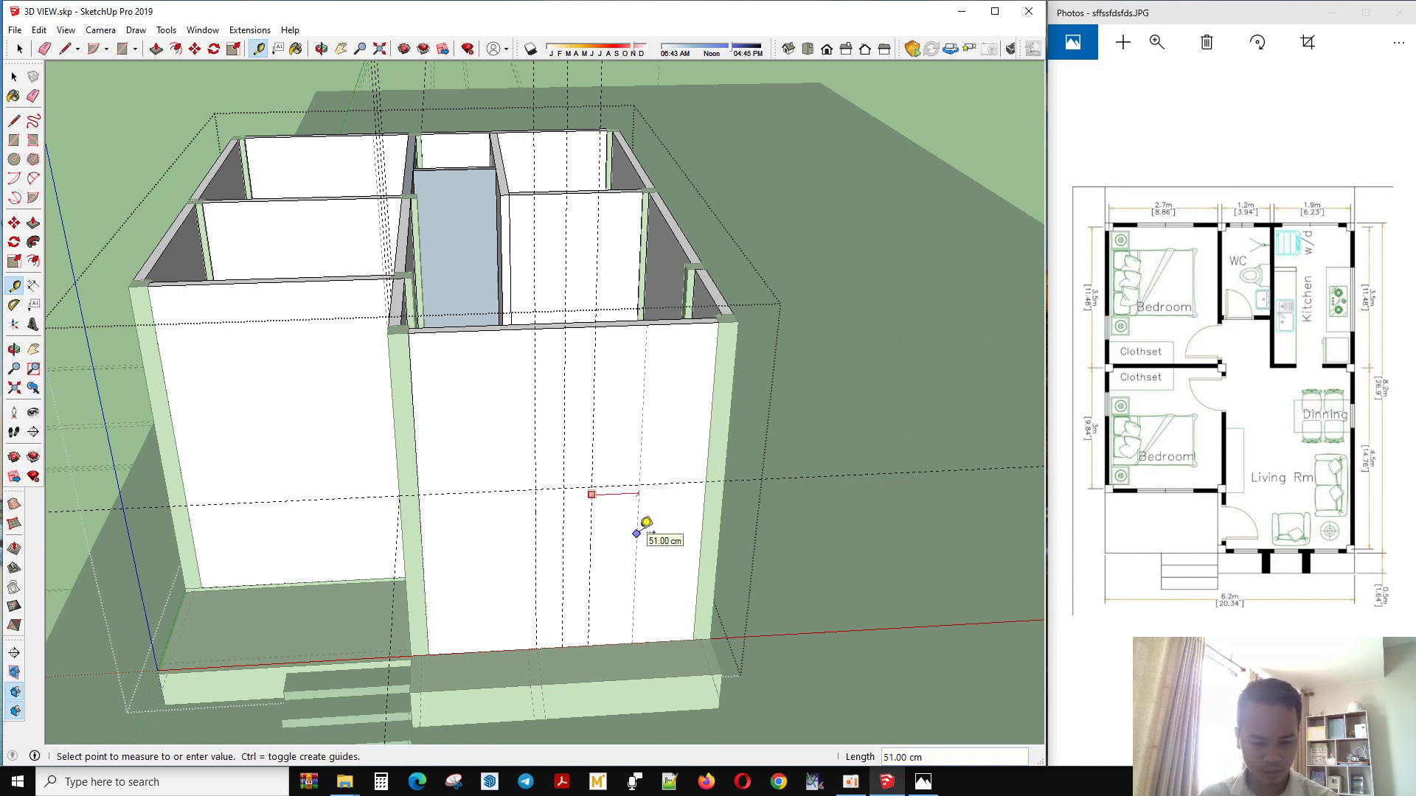
{"action": "key", "text": "Return"}
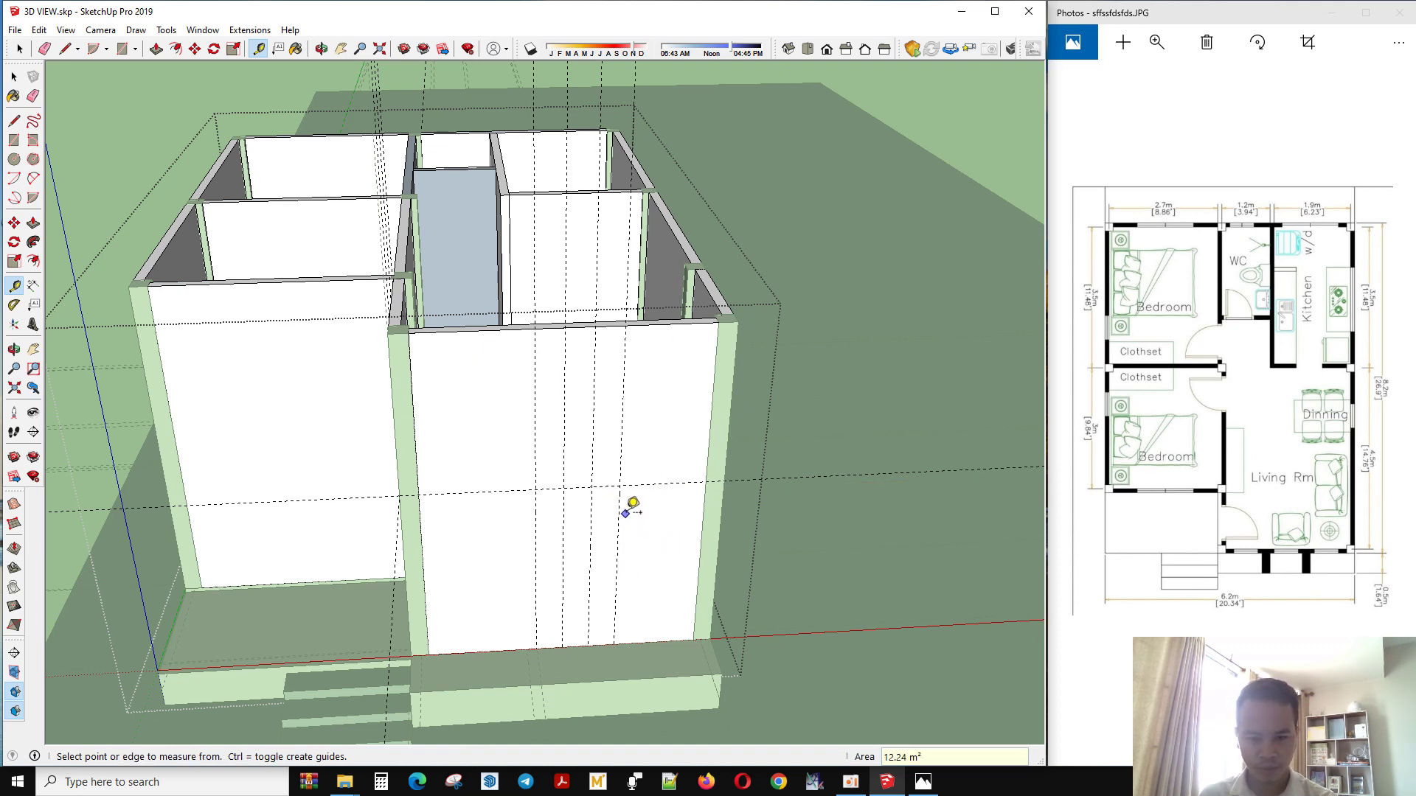
{"action": "left_click", "coordinate": [618, 509]}
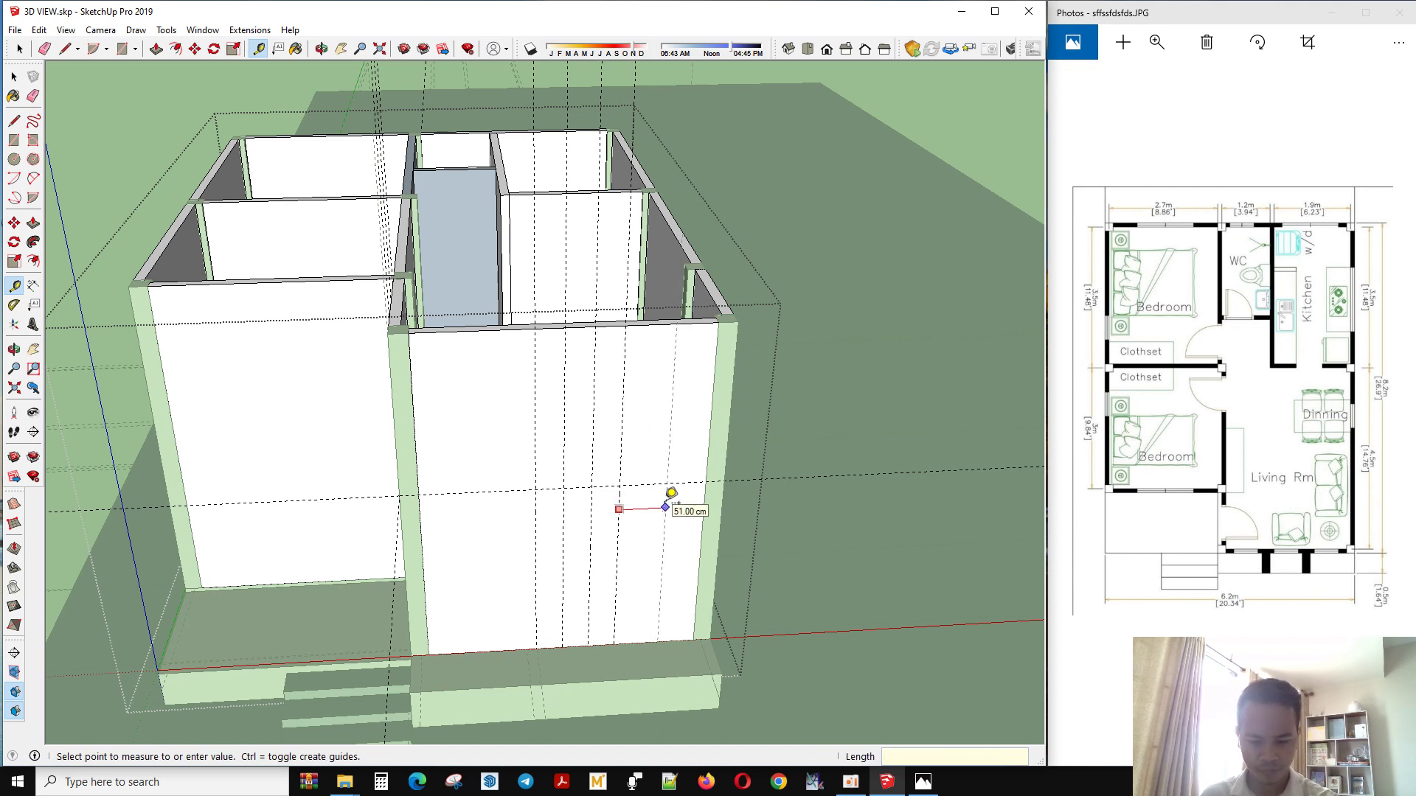
{"action": "type", "text": "60"}
{"action": "key", "text": "Return"}
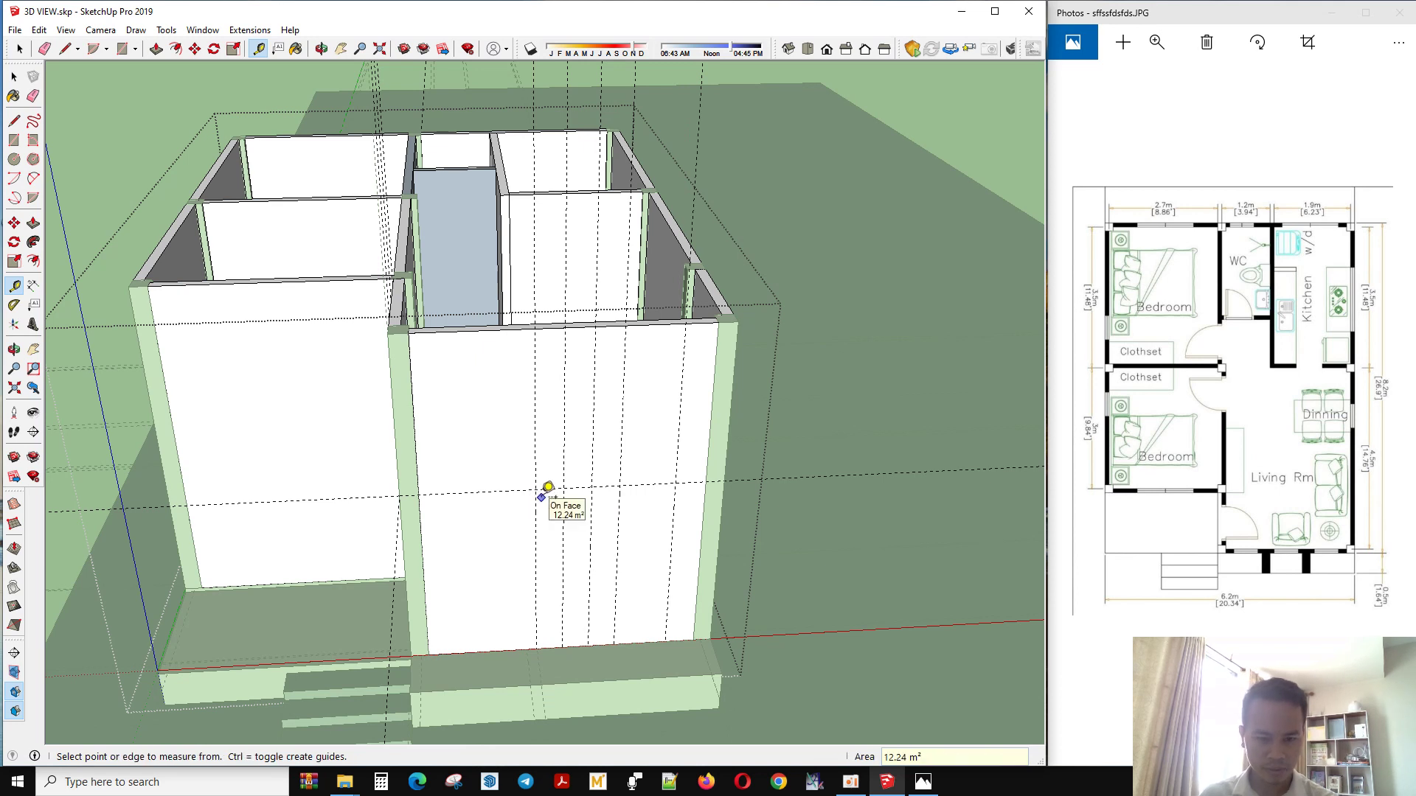
{"action": "left_click", "coordinate": [536, 497]}
{"action": "type", "text": "30"}
{"action": "key", "text": "Return"}
{"action": "left_click", "coordinate": [507, 505]}
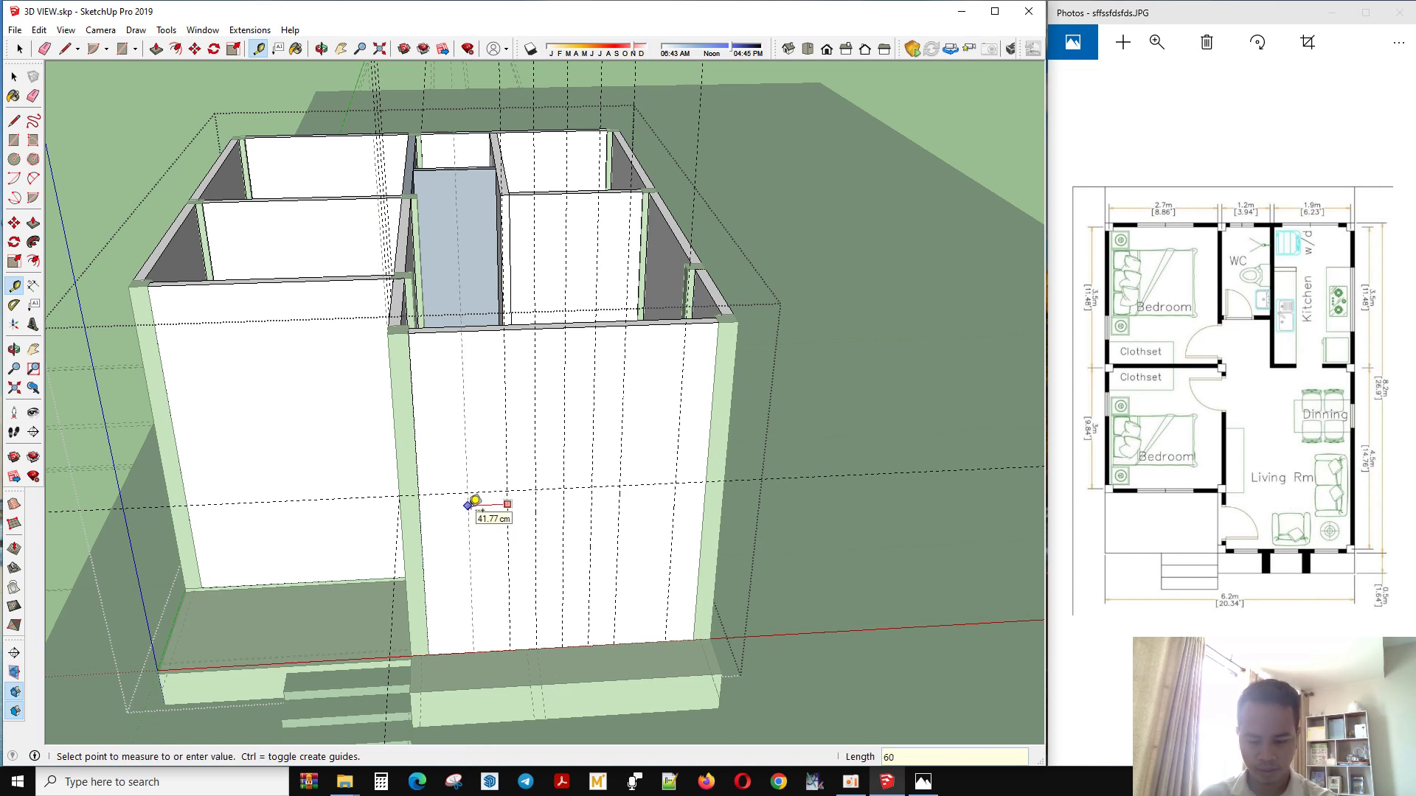
{"action": "key", "text": "Return"}
{"action": "scroll", "coordinate": [575, 570], "scroll_direction": "up", "scroll_amount": 1}
{"action": "scroll", "coordinate": [564, 543], "scroll_direction": "up", "scroll_amount": 3}
Place a guide about 60 cm up the wall and draw a 155 by 60 cm window rectangle
{"action": "key", "text": "space"}
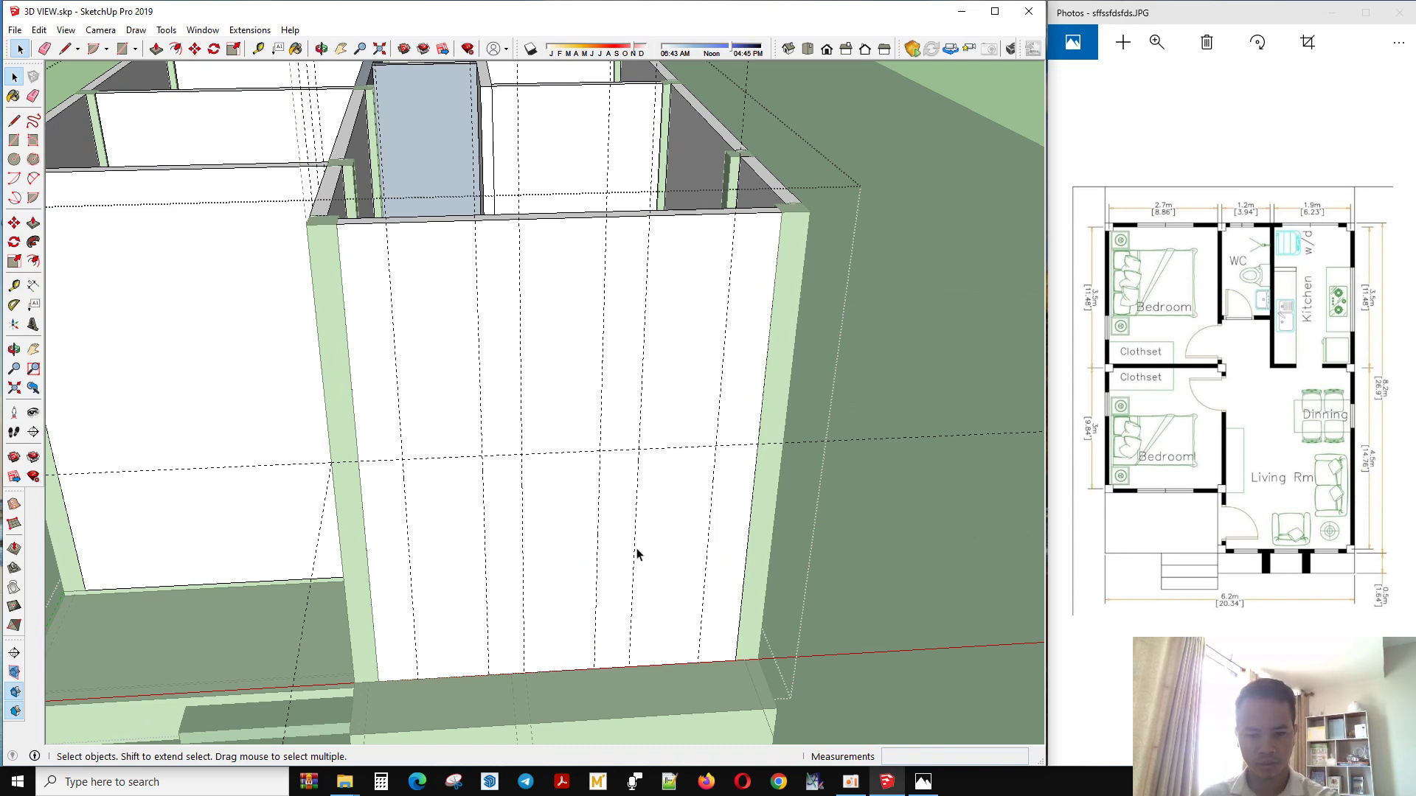
{"action": "scroll", "coordinate": [633, 564], "scroll_direction": "down", "scroll_amount": 4}
{"action": "scroll", "coordinate": [598, 514], "scroll_direction": "up", "scroll_amount": 2}
{"action": "scroll", "coordinate": [583, 519], "scroll_direction": "up", "scroll_amount": 2}
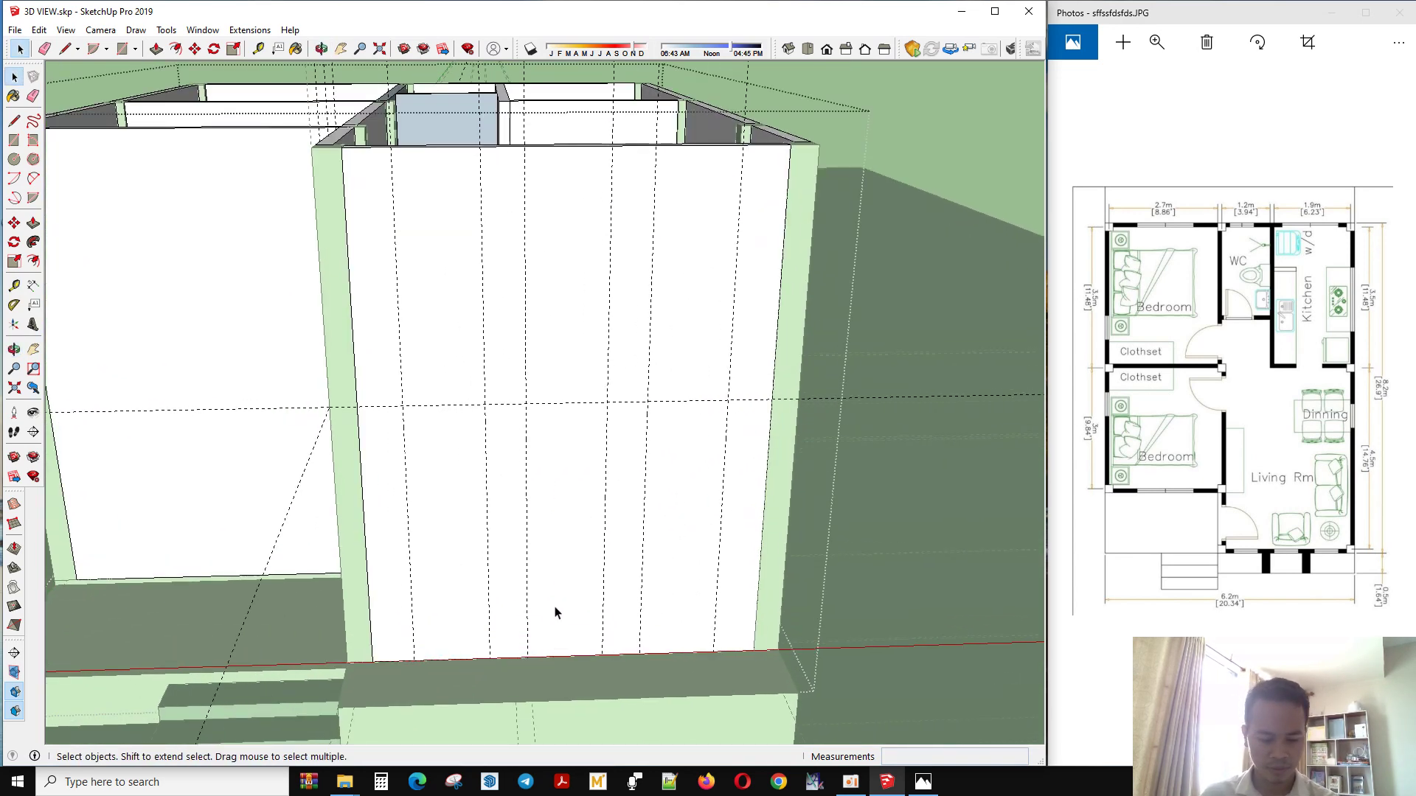
{"action": "key", "text": "t"}
{"action": "left_click", "coordinate": [564, 656]}
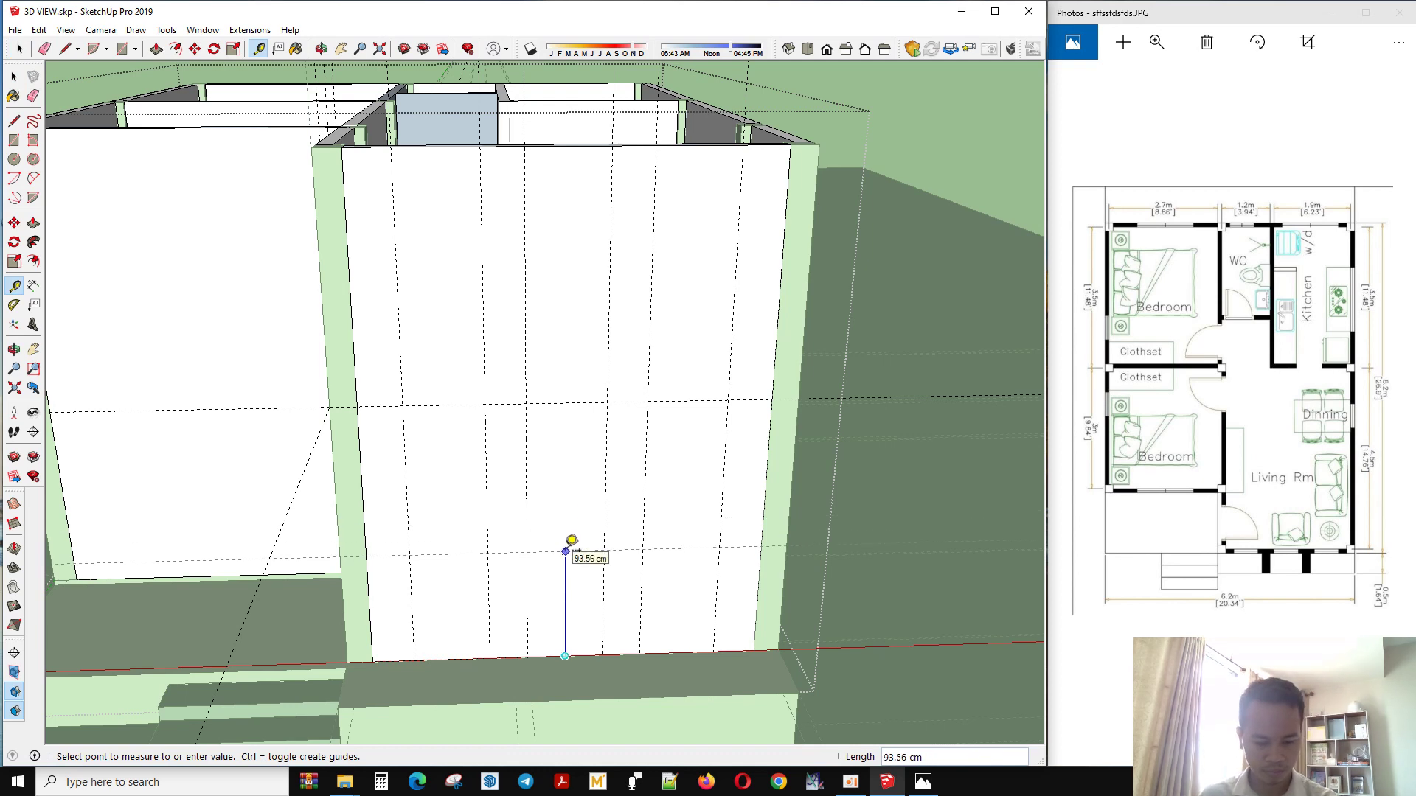
{"action": "type", "text": "60"}
{"action": "key", "text": "Return"}
{"action": "key", "text": "space"}
{"action": "left_click", "coordinate": [566, 544]}
{"action": "key", "text": "r"}
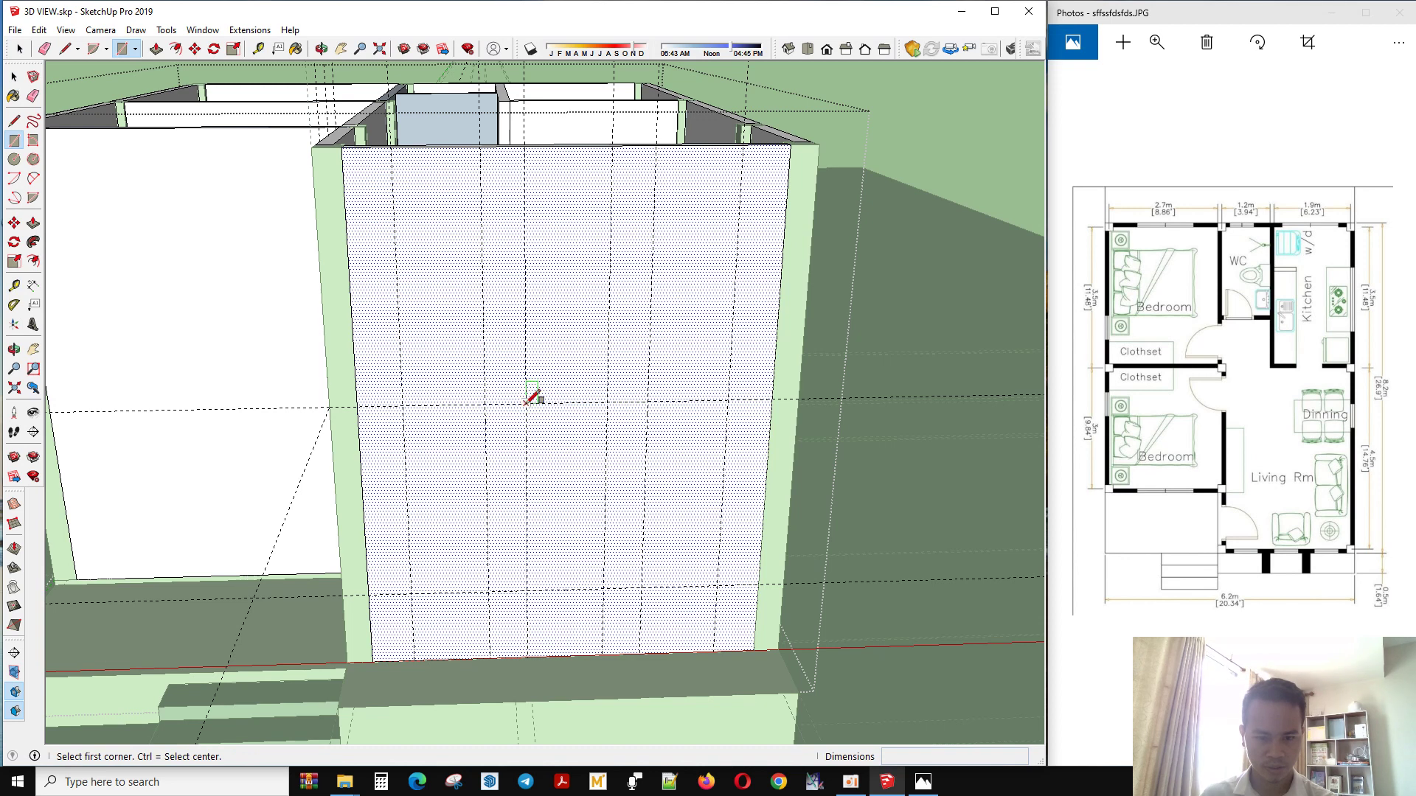
{"action": "left_click", "coordinate": [527, 404]}
{"action": "type", "text": "155,60"}
{"action": "key", "text": "Return"}
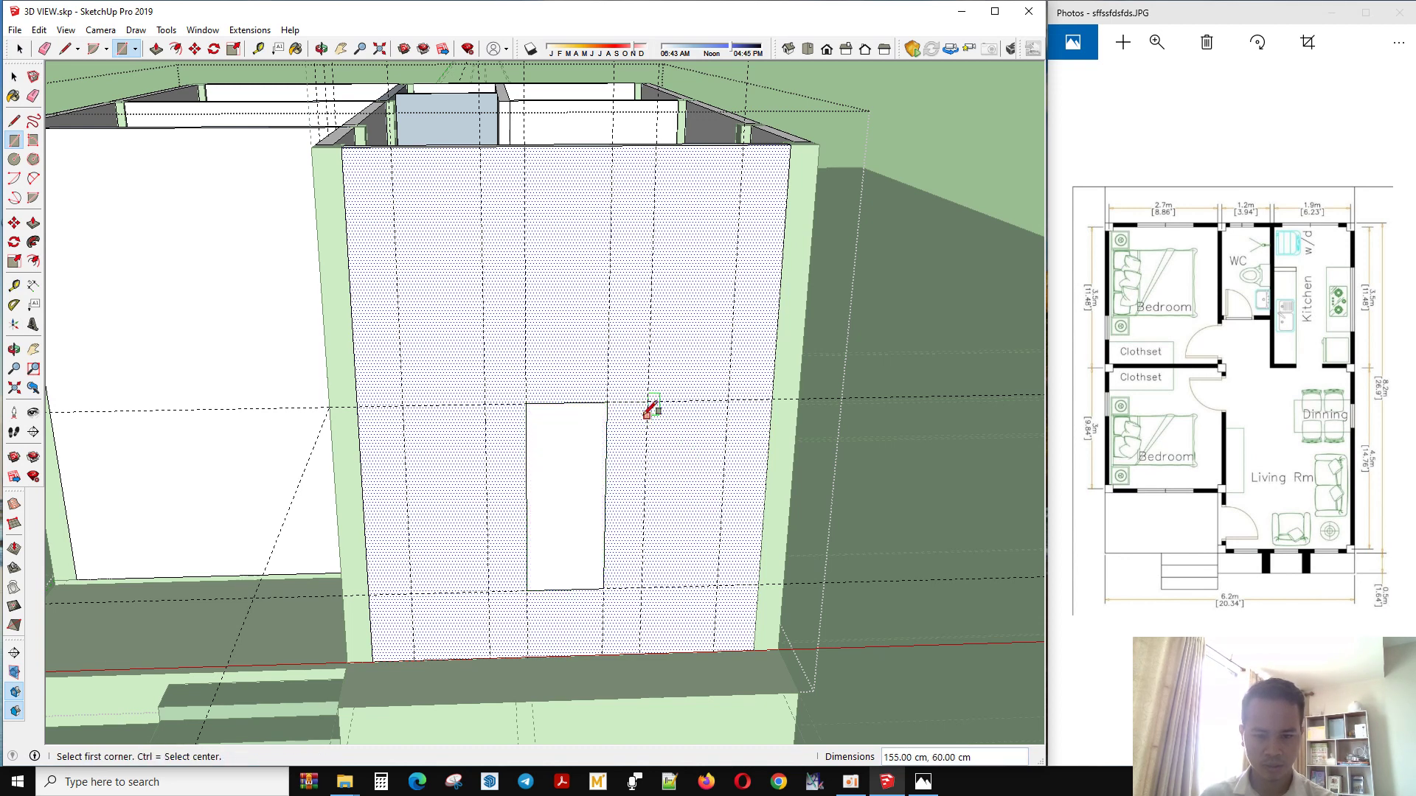
Outline the remaining window rectangles along the front wall
{"action": "left_click", "coordinate": [647, 400]}
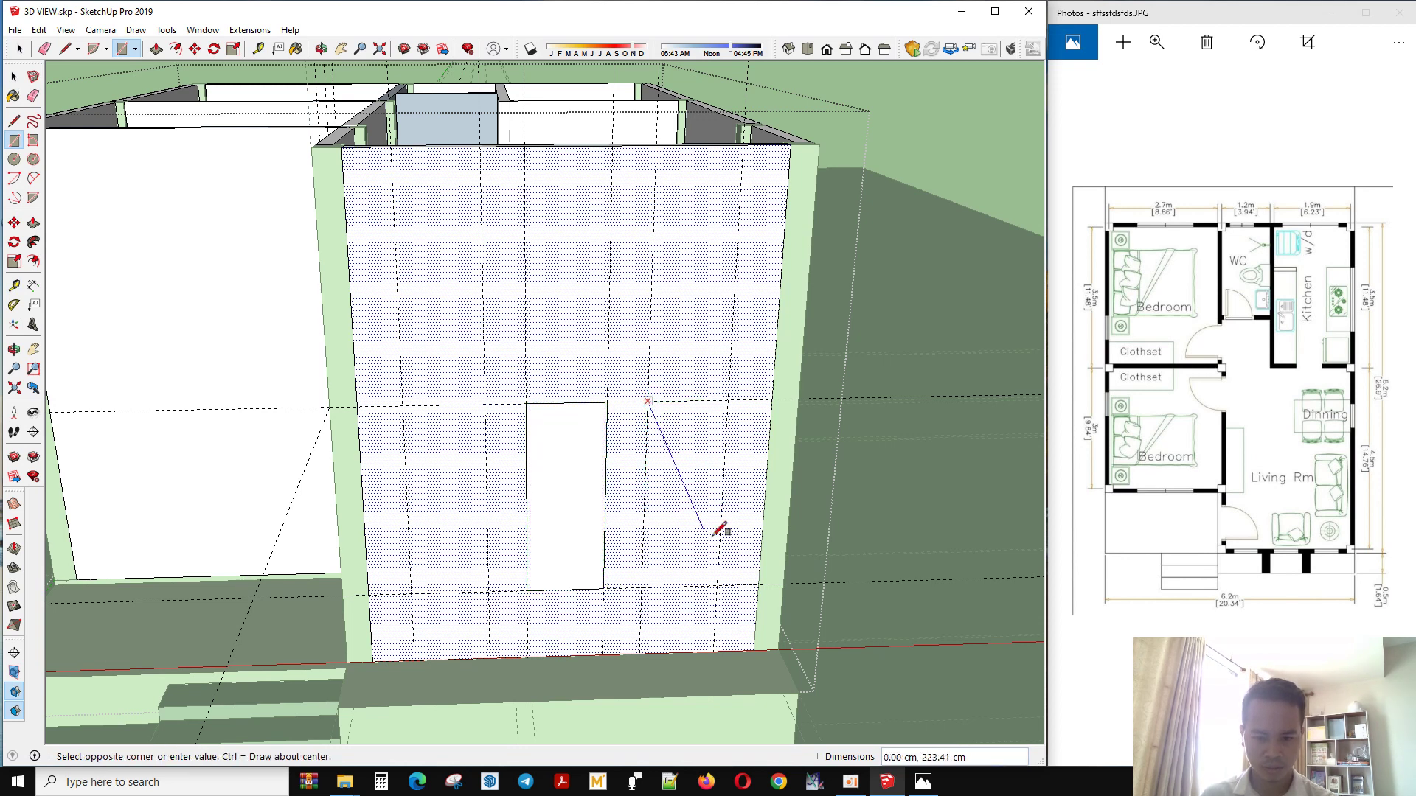
{"action": "left_click", "coordinate": [721, 584]}
{"action": "left_click", "coordinate": [487, 592]}
{"action": "left_click", "coordinate": [406, 401]}
{"action": "key", "text": "space"}
{"action": "left_click", "coordinate": [465, 528]}
{"action": "middle_click_drag", "start_coordinate": [465, 528], "coordinate": [604, 664]}
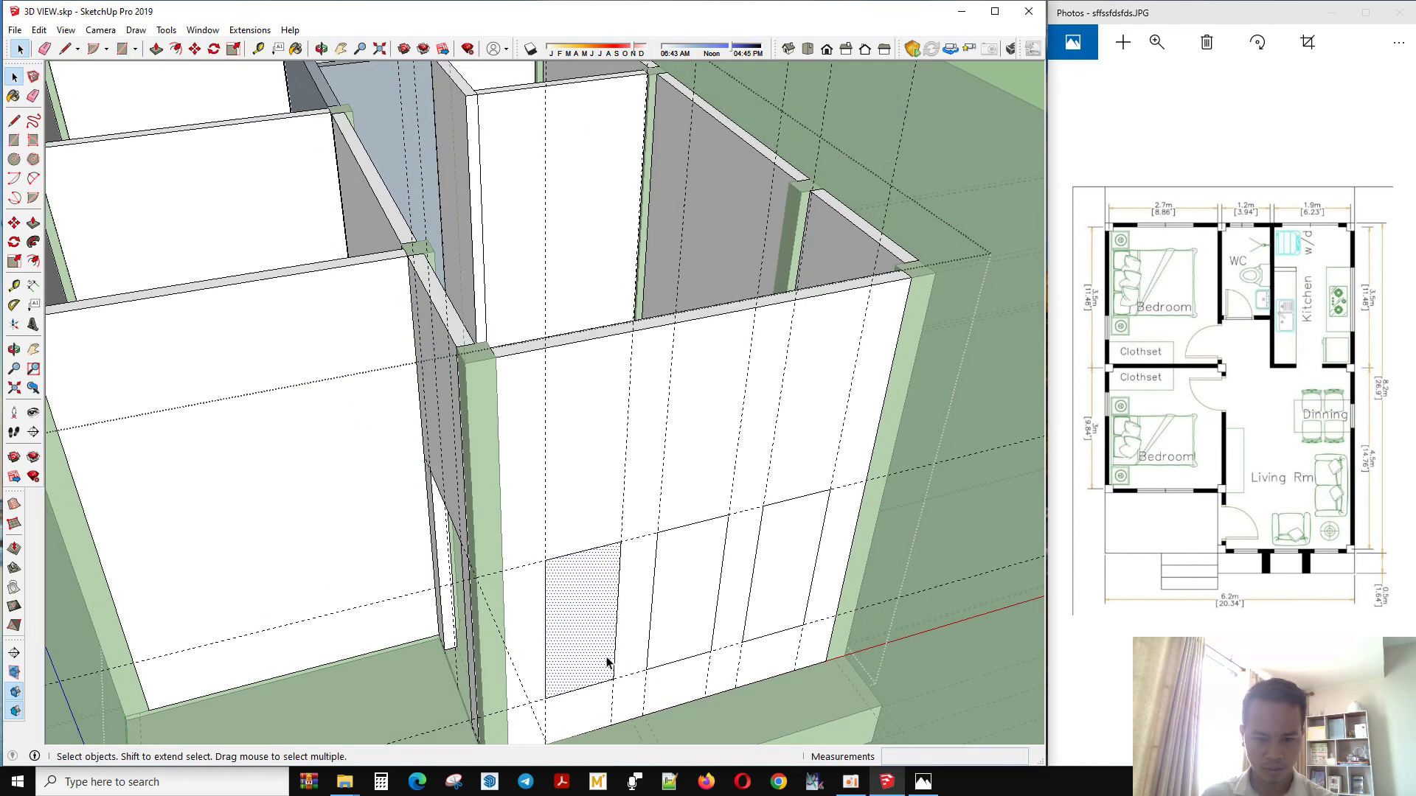
{"action": "scroll", "coordinate": [567, 674], "scroll_direction": "up", "scroll_amount": 2}
Push each of the three window faces 12 cm into the wall to cut the openings
{"action": "key", "text": "p"}
{"action": "left_click", "coordinate": [572, 631]}
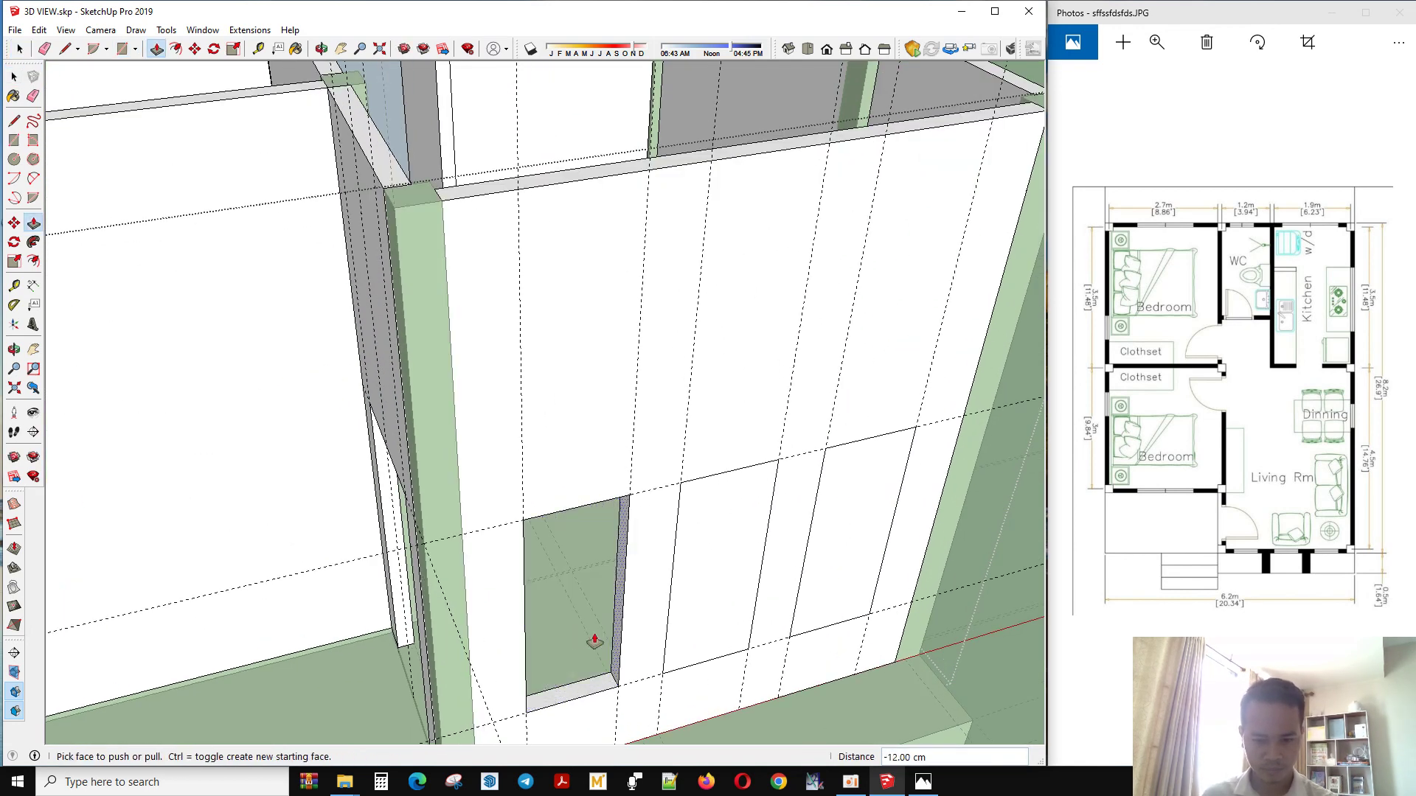
{"action": "left_click", "coordinate": [729, 648]}
{"action": "left_click", "coordinate": [730, 614]}
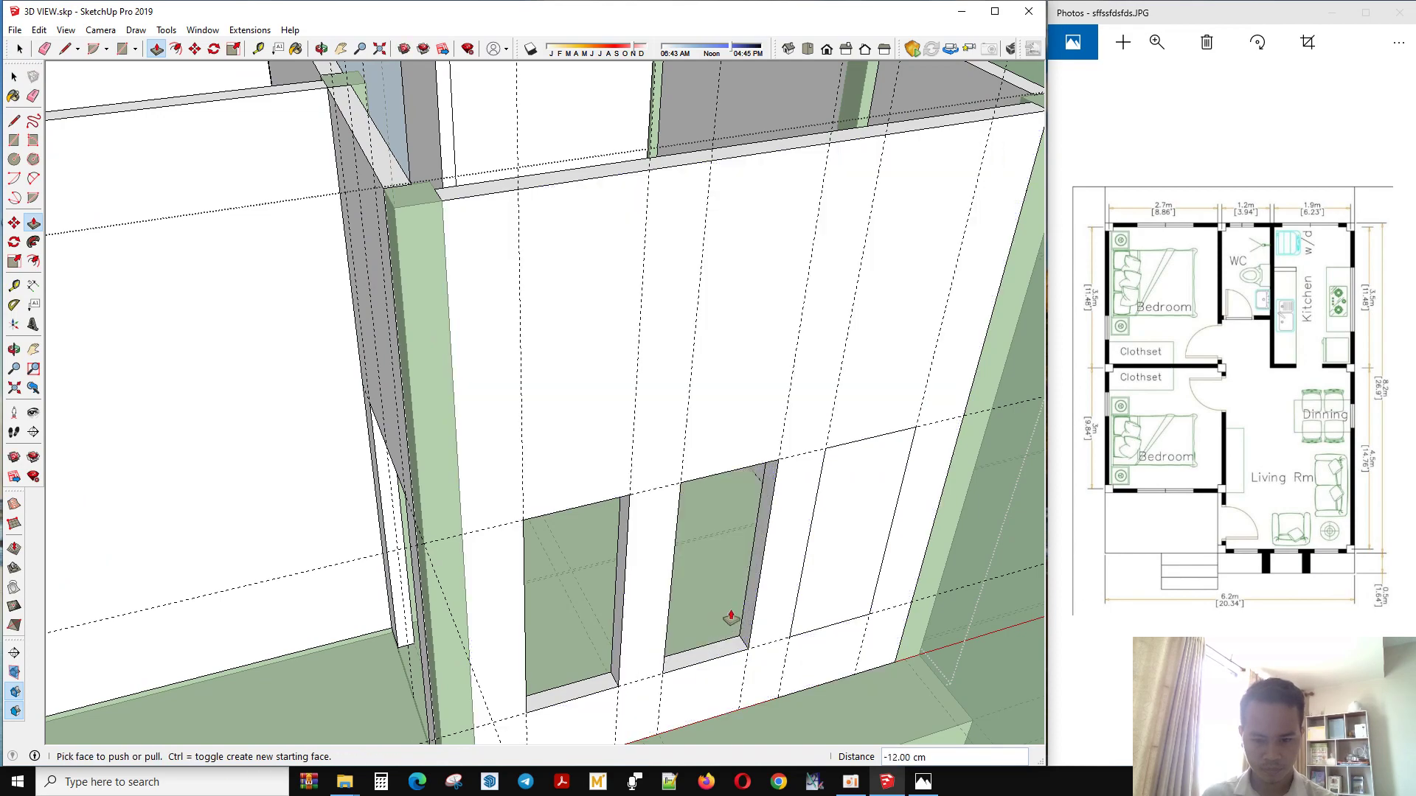
{"action": "left_click", "coordinate": [839, 585]}
{"action": "scroll", "coordinate": [844, 572], "scroll_direction": "down", "scroll_amount": 3}
{"action": "mouse_move", "coordinate": [664, 515]}
{"action": "middle_mouse_down"}
{"action": "mouse_move", "coordinate": [711, 449]}
{"action": "mouse_move", "coordinate": [697, 518]}
{"action": "mouse_move", "coordinate": [552, 435]}
{"action": "middle_mouse_up"}
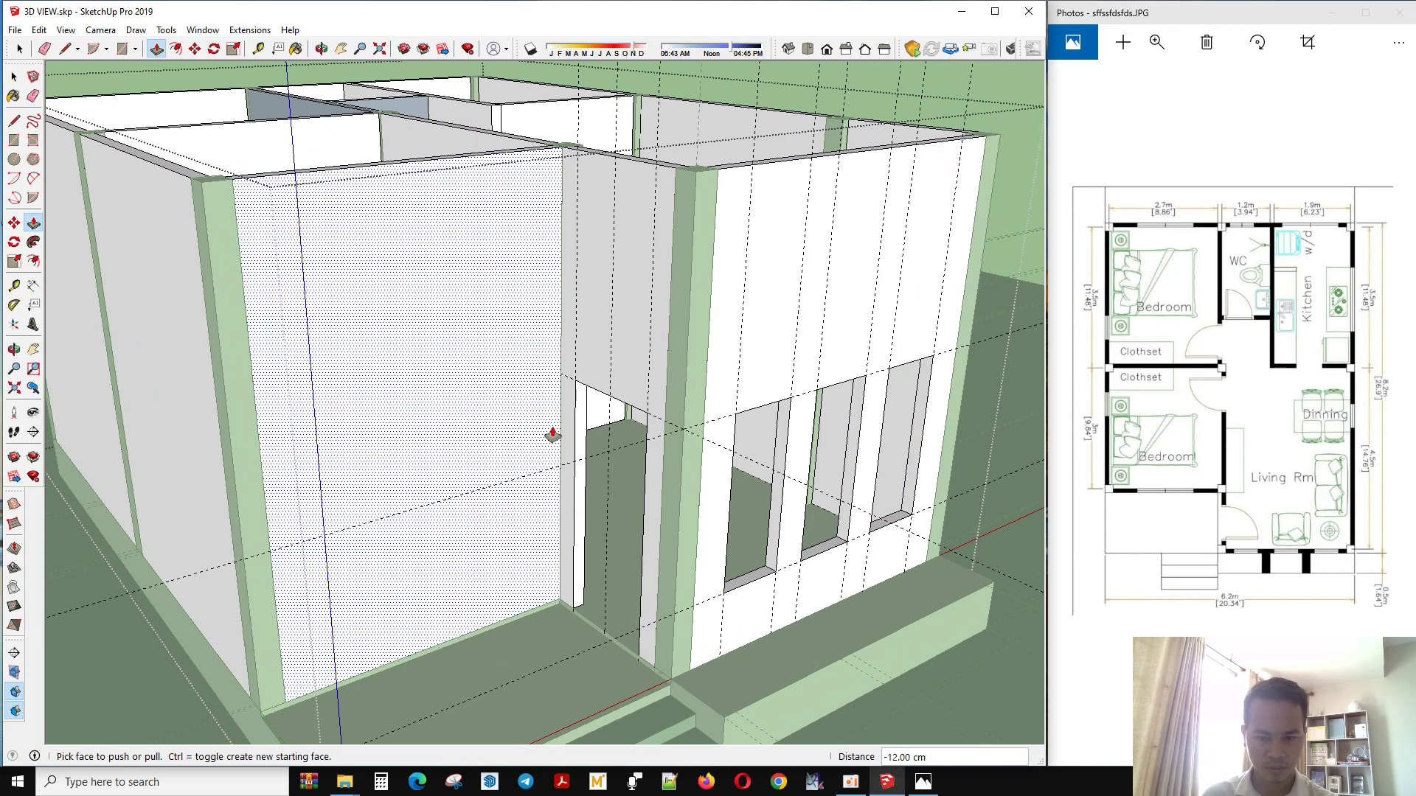
{"action": "key", "text": "space"}
{"action": "scroll", "coordinate": [543, 521], "scroll_direction": "down", "scroll_amount": 2}
{"action": "scroll", "coordinate": [542, 522], "scroll_direction": "down", "scroll_amount": 2}
{"action": "scroll", "coordinate": [542, 525], "scroll_direction": "down", "scroll_amount": 2}
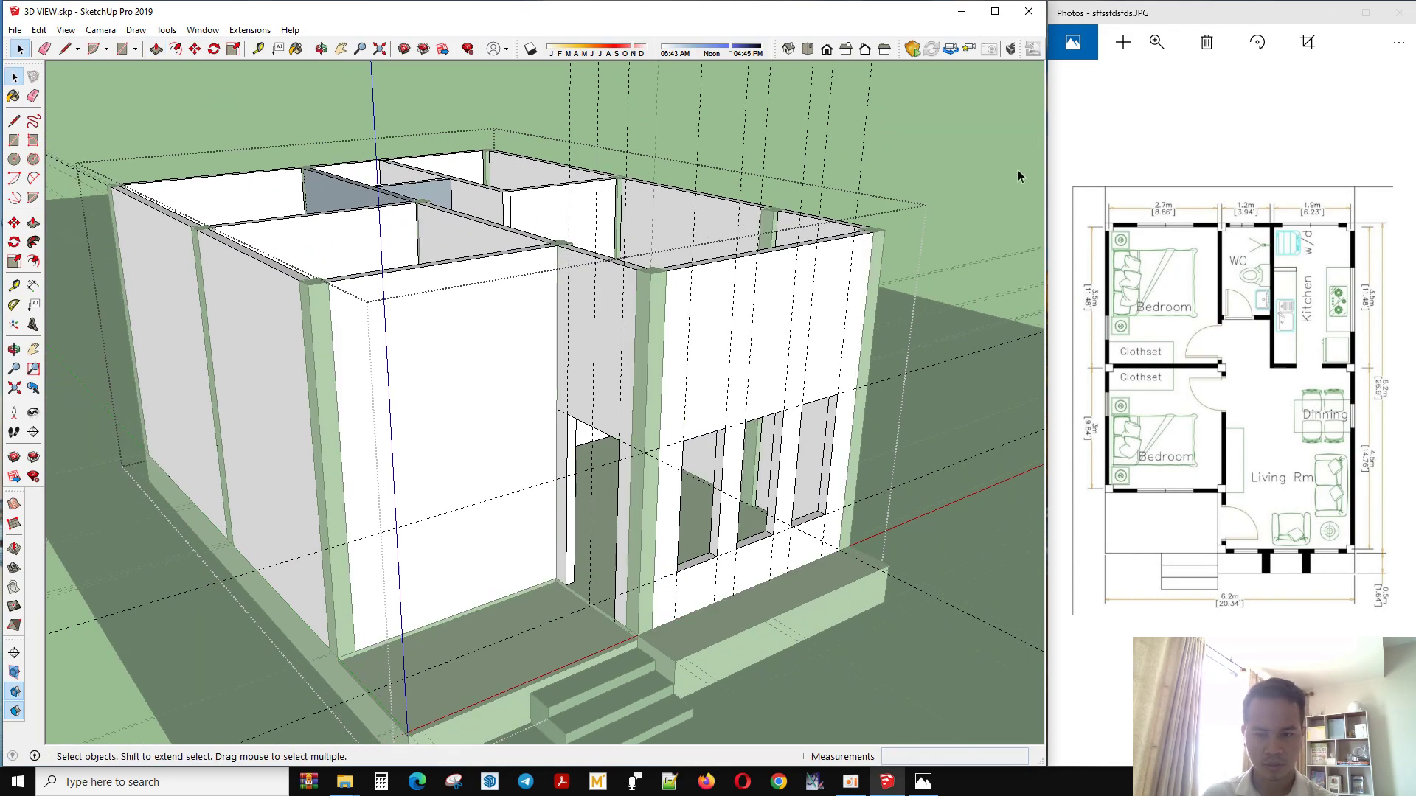
{"action": "mouse_move", "coordinate": [541, 525]}
{"action": "middle_mouse_down"}
{"action": "mouse_move", "coordinate": [563, 421]}
{"action": "mouse_move", "coordinate": [727, 401]}
{"action": "mouse_move", "coordinate": [813, 589]}
{"action": "middle_mouse_up"}
{"action": "mouse_move", "coordinate": [640, 580]}
{"action": "middle_mouse_down"}
{"action": "mouse_move", "coordinate": [689, 496]}
{"action": "mouse_move", "coordinate": [635, 583]}
{"action": "middle_mouse_up"}
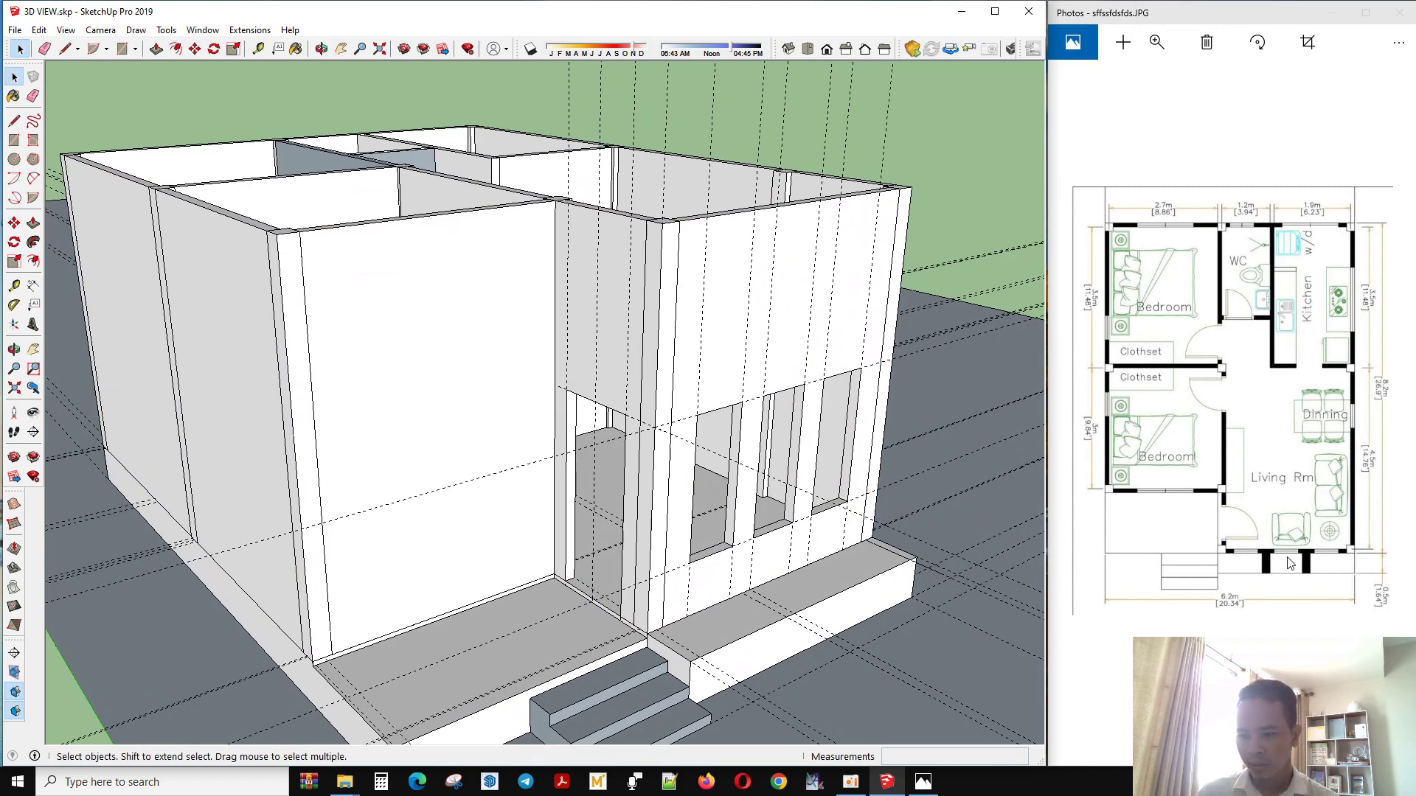
{"action": "mouse_move", "coordinate": [710, 520]}
{"action": "middle_mouse_down"}
{"action": "mouse_move", "coordinate": [799, 480]}
{"action": "mouse_move", "coordinate": [697, 480]}
{"action": "mouse_move", "coordinate": [799, 490]}
{"action": "middle_mouse_up"}
{"action": "scroll", "coordinate": [583, 562], "scroll_direction": "up", "scroll_amount": 2}
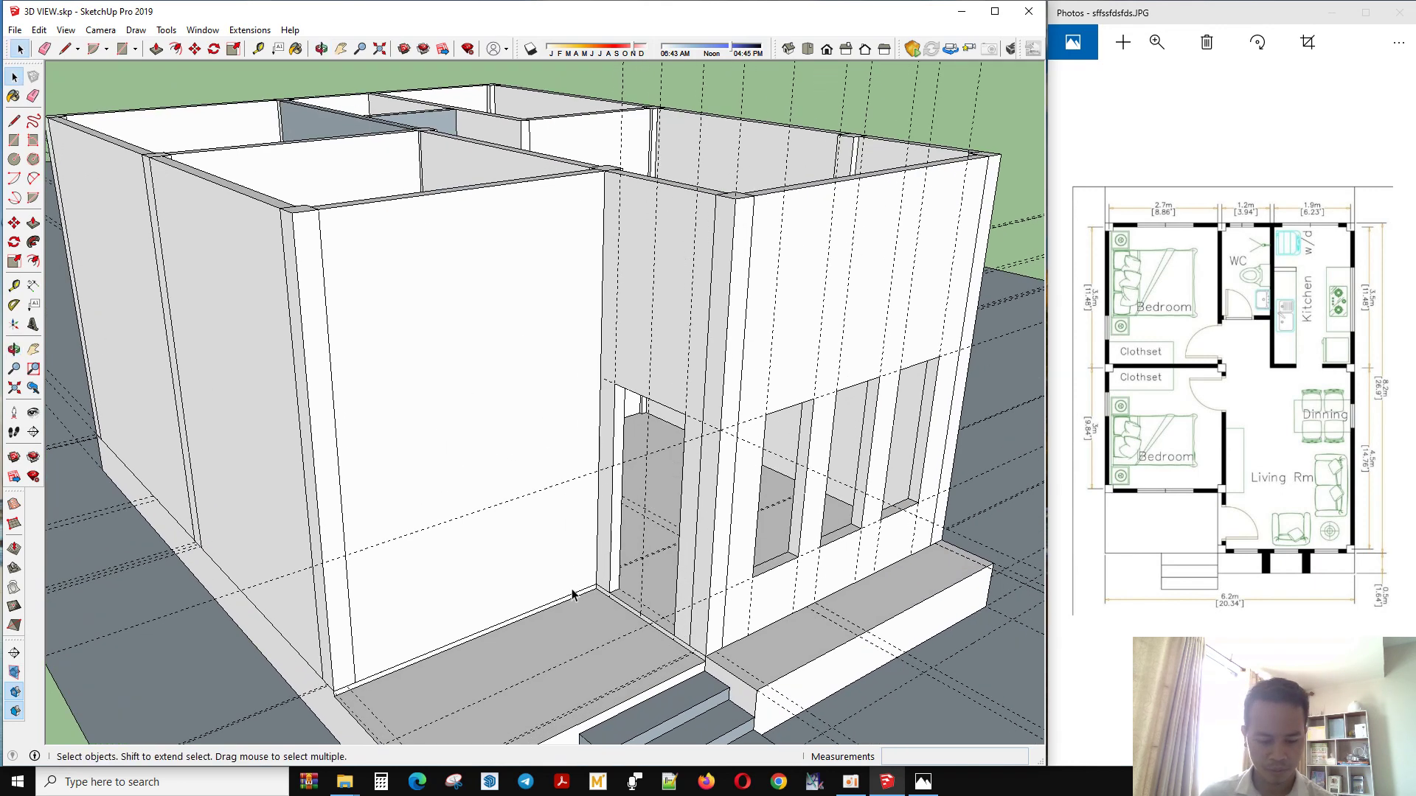
Place a vertical guide on the bedroom wall and measure up from its base and edge
{"action": "key", "text": "t"}
{"action": "left_click", "coordinate": [524, 611]}
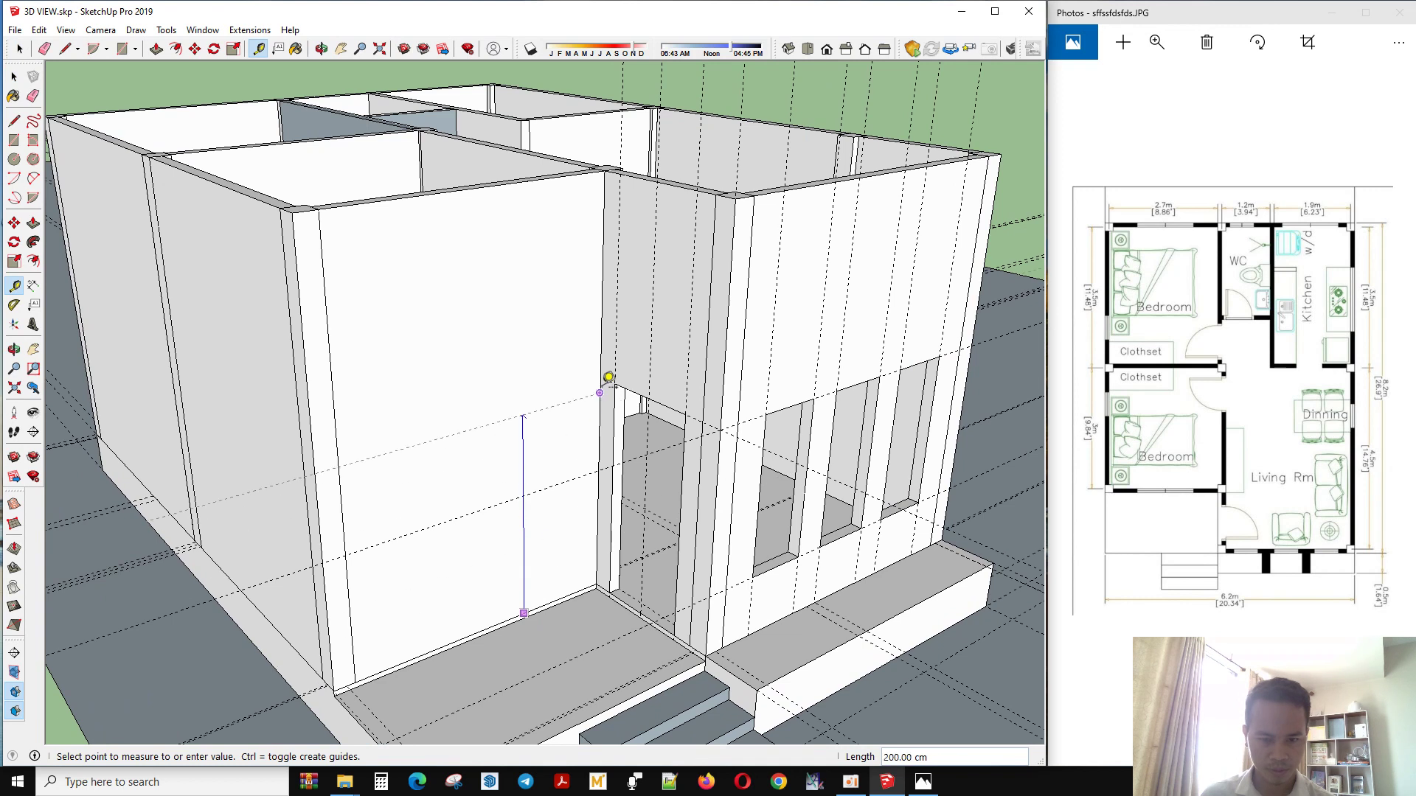
{"action": "left_click", "coordinate": [604, 374]}
{"action": "left_click", "coordinate": [517, 617]}
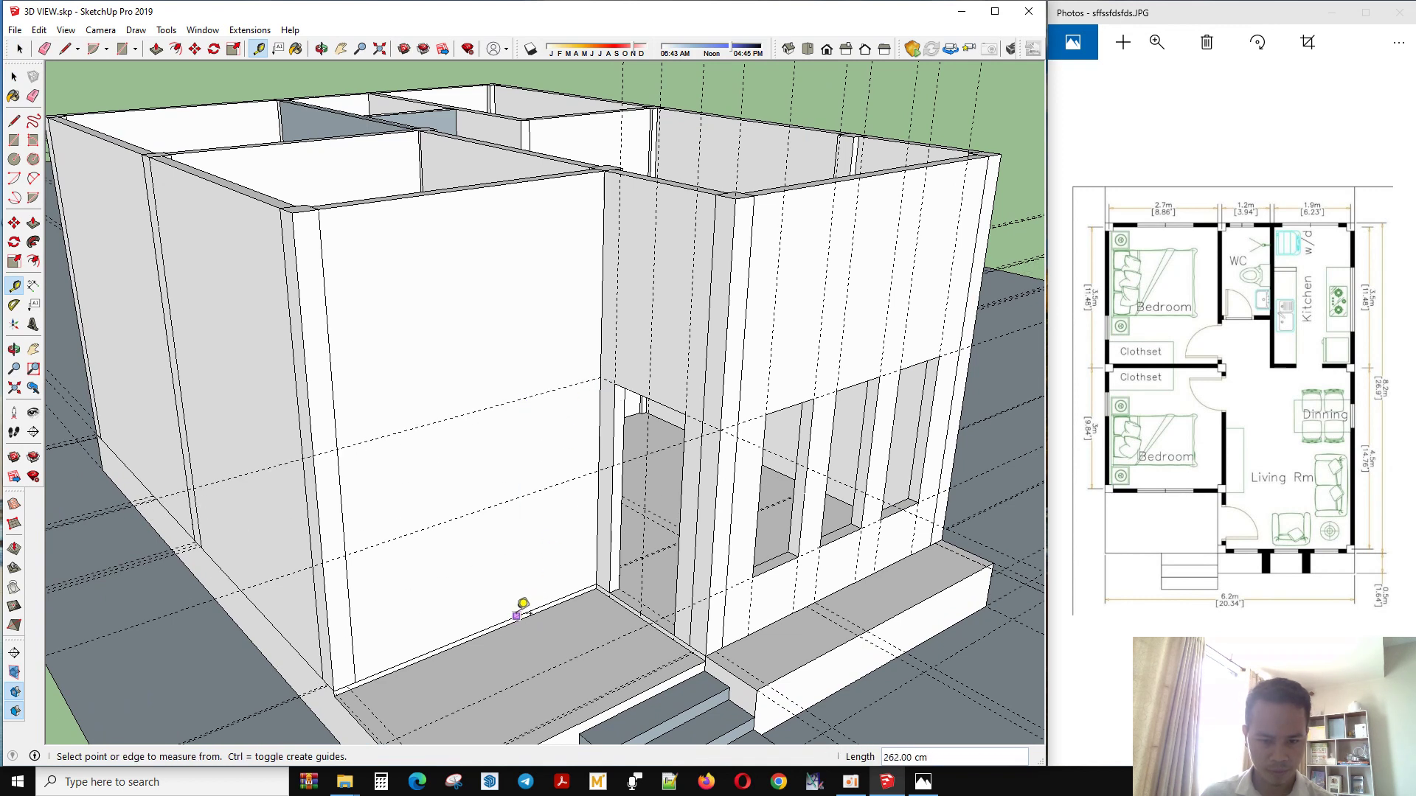
{"action": "left_click", "coordinate": [514, 570]}
{"action": "scroll", "coordinate": [569, 474], "scroll_direction": "up", "scroll_amount": 2}
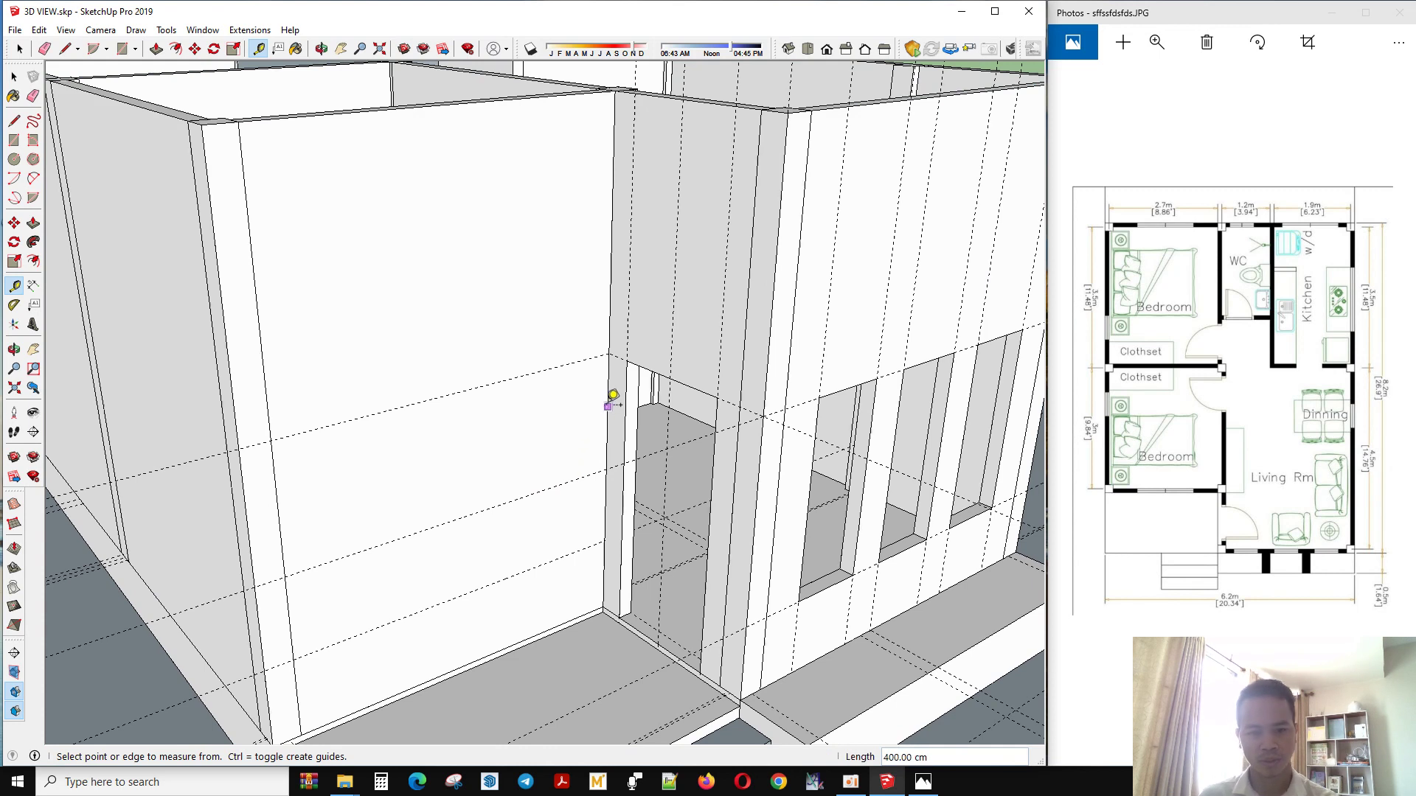
{"action": "left_click", "coordinate": [609, 330]}
{"action": "left_click", "coordinate": [544, 321]}
Add a guide 60 cm in from the wall's left edge to mark the window position
{"action": "left_click", "coordinate": [261, 352]}
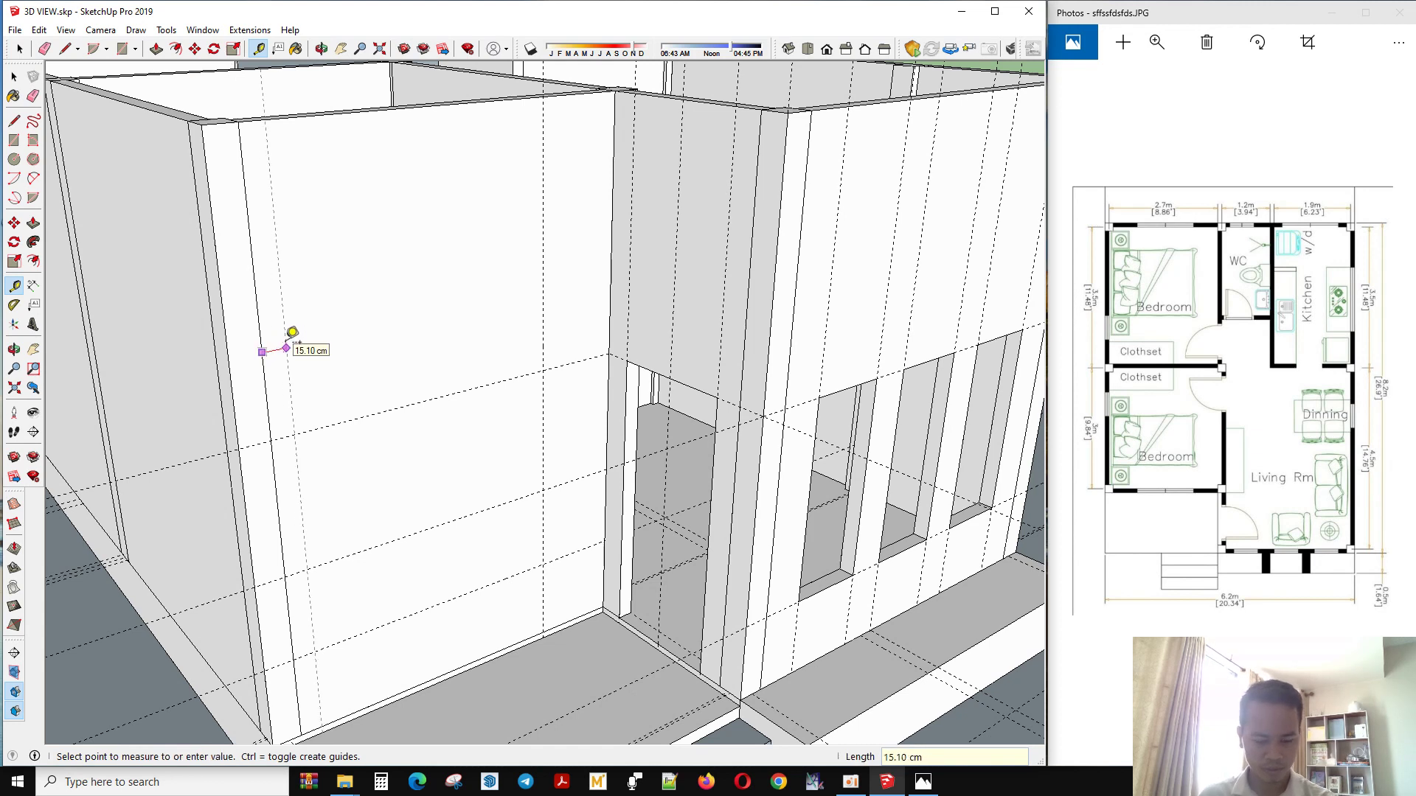
{"action": "type", "text": "60"}
{"action": "key", "text": "Return"}
{"action": "left_click", "coordinate": [542, 269]}
{"action": "key", "text": "space"}
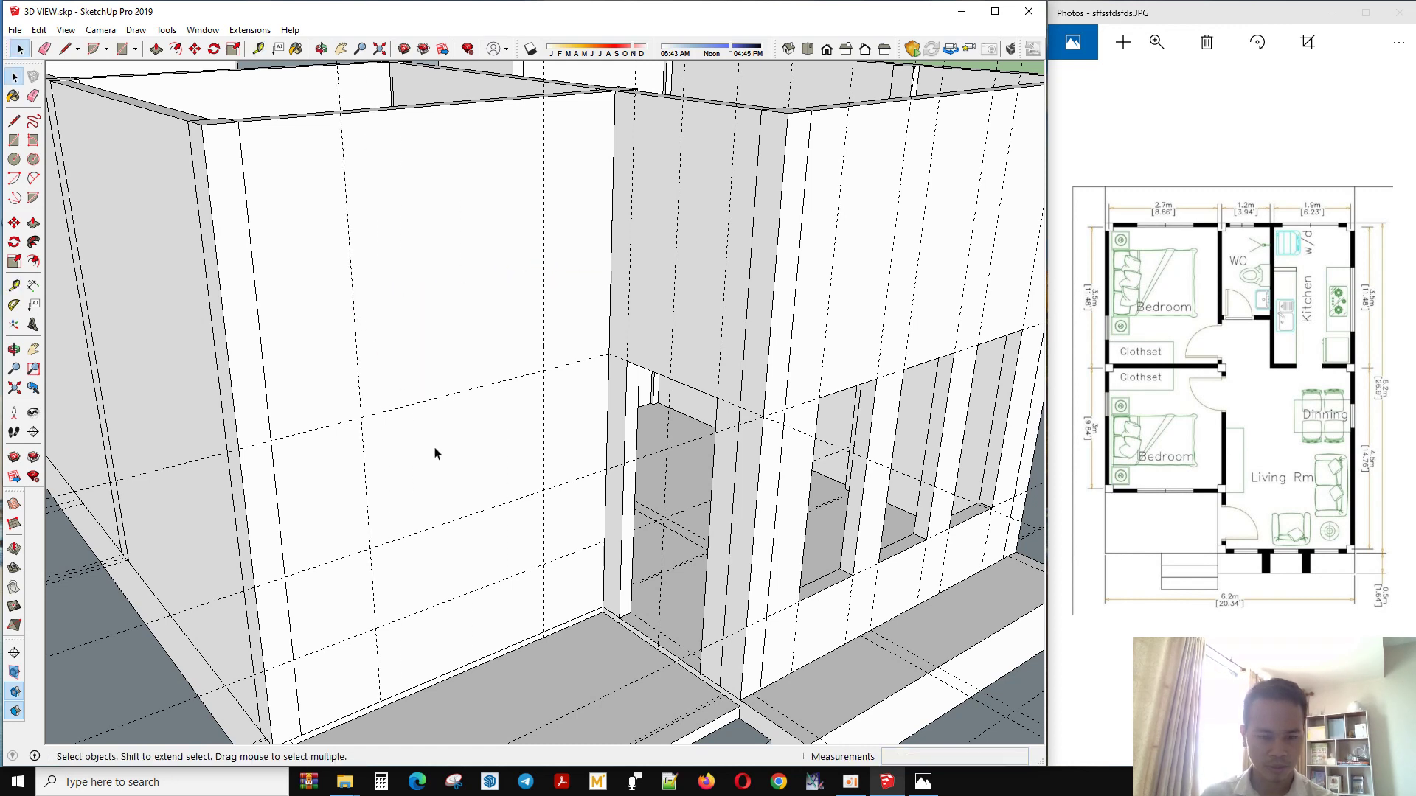
Draw the window rectangle between the guides and push it 12 cm through the bedroom wall
{"action": "left_click", "coordinate": [435, 463]}
{"action": "key", "text": "Escape"}
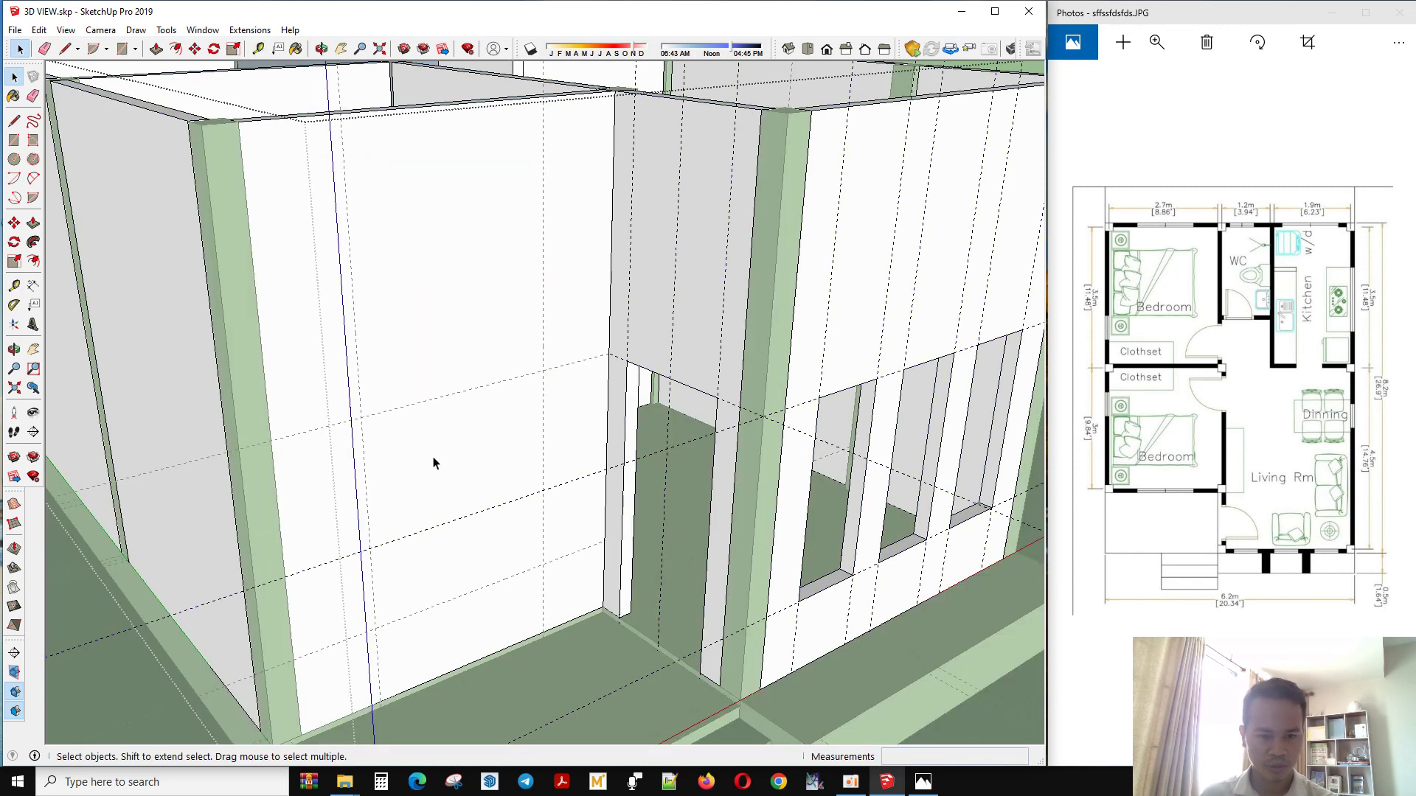
{"action": "key", "text": "r"}
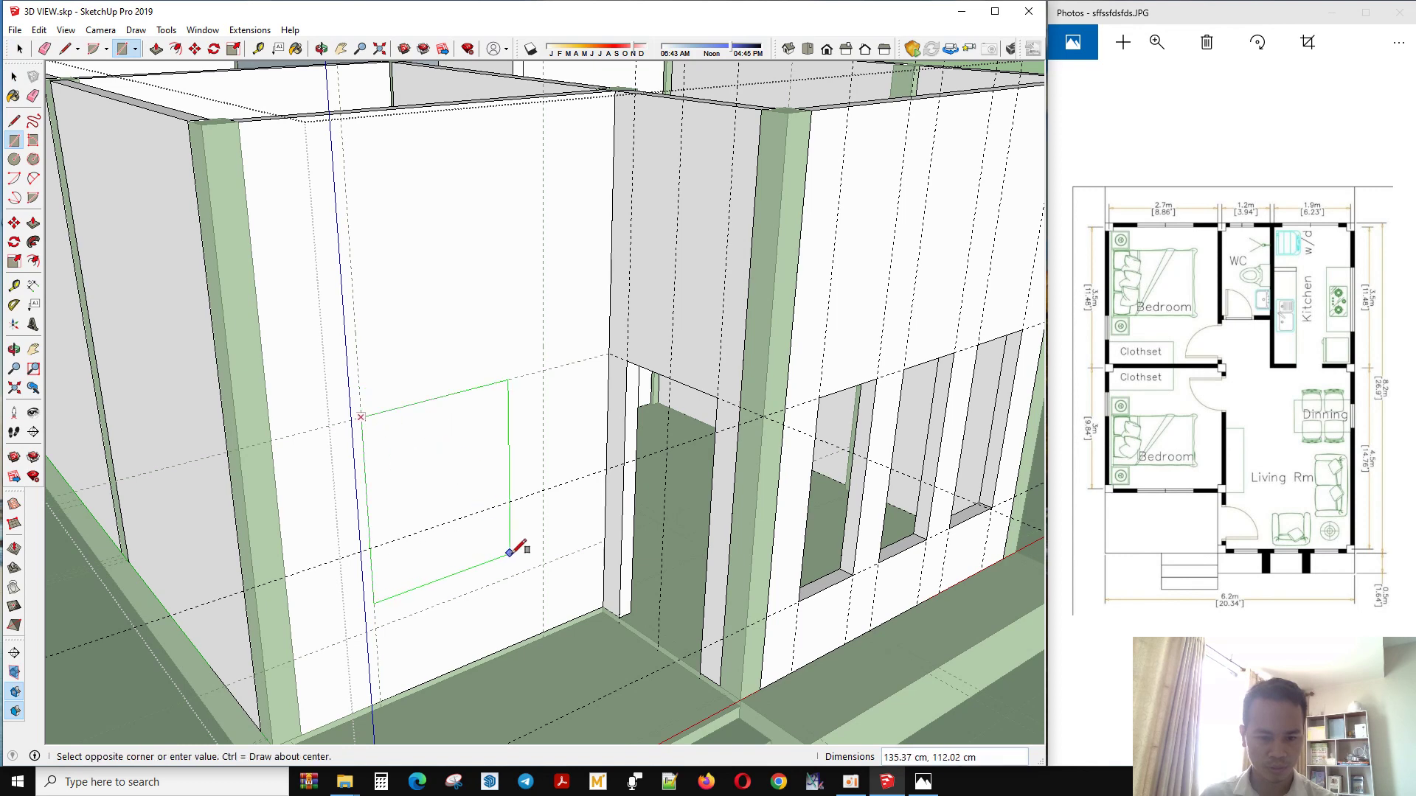
{"action": "left_click", "coordinate": [543, 567]}
{"action": "key", "text": "space"}
{"action": "key", "text": "p"}
{"action": "left_click", "coordinate": [509, 573]}
{"action": "left_click", "coordinate": [502, 466]}
{"action": "mouse_move", "coordinate": [501, 466]}
{"action": "middle_mouse_down"}
{"action": "mouse_move", "coordinate": [458, 578]}
{"action": "mouse_move", "coordinate": [351, 461]}
{"action": "mouse_move", "coordinate": [467, 572]}
{"action": "middle_mouse_up"}
{"action": "key", "text": "space"}
{"action": "scroll", "coordinate": [573, 510], "scroll_direction": "down", "scroll_amount": 5}
{"action": "scroll", "coordinate": [573, 510], "scroll_direction": "up", "scroll_amount": 1}
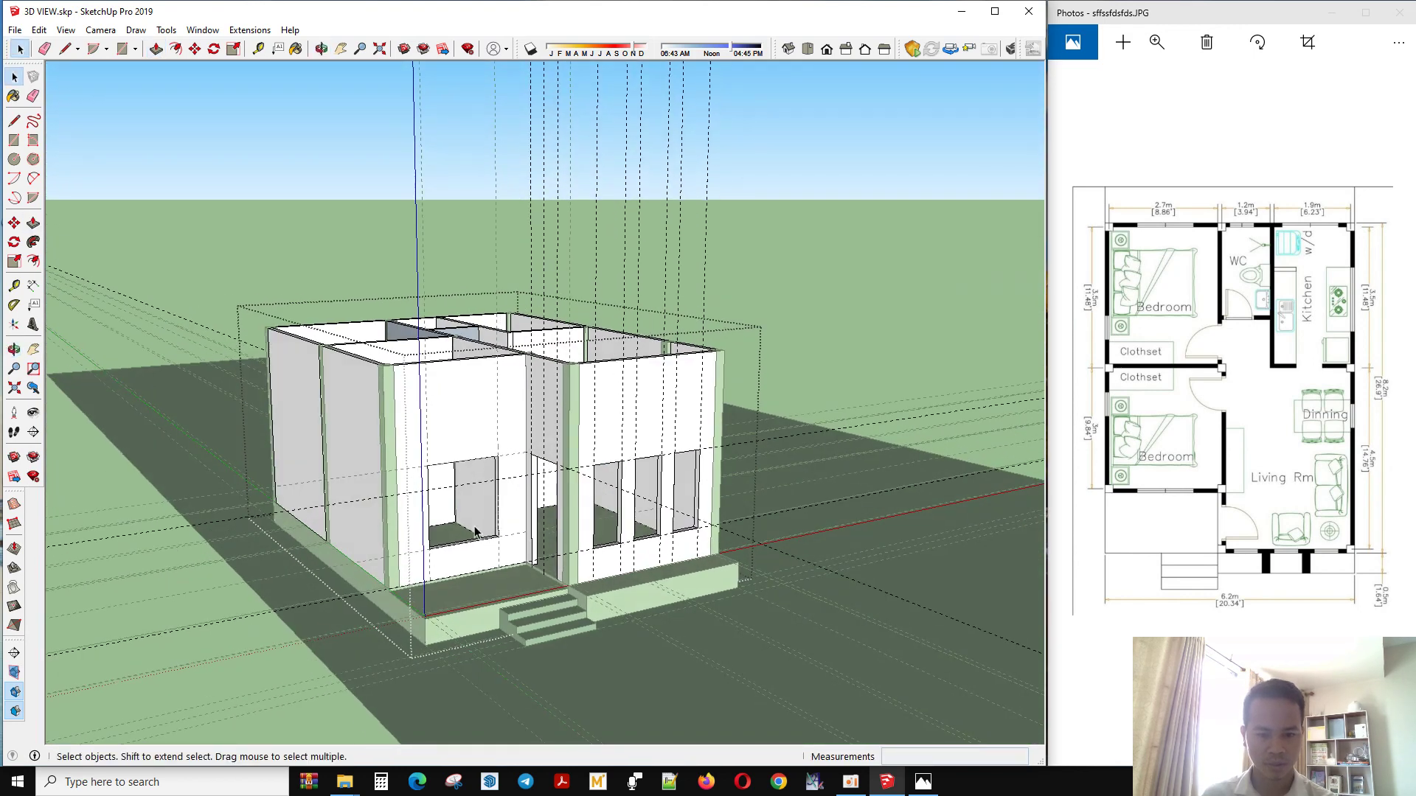
{"action": "scroll", "coordinate": [479, 539], "scroll_direction": "up", "scroll_amount": 2}
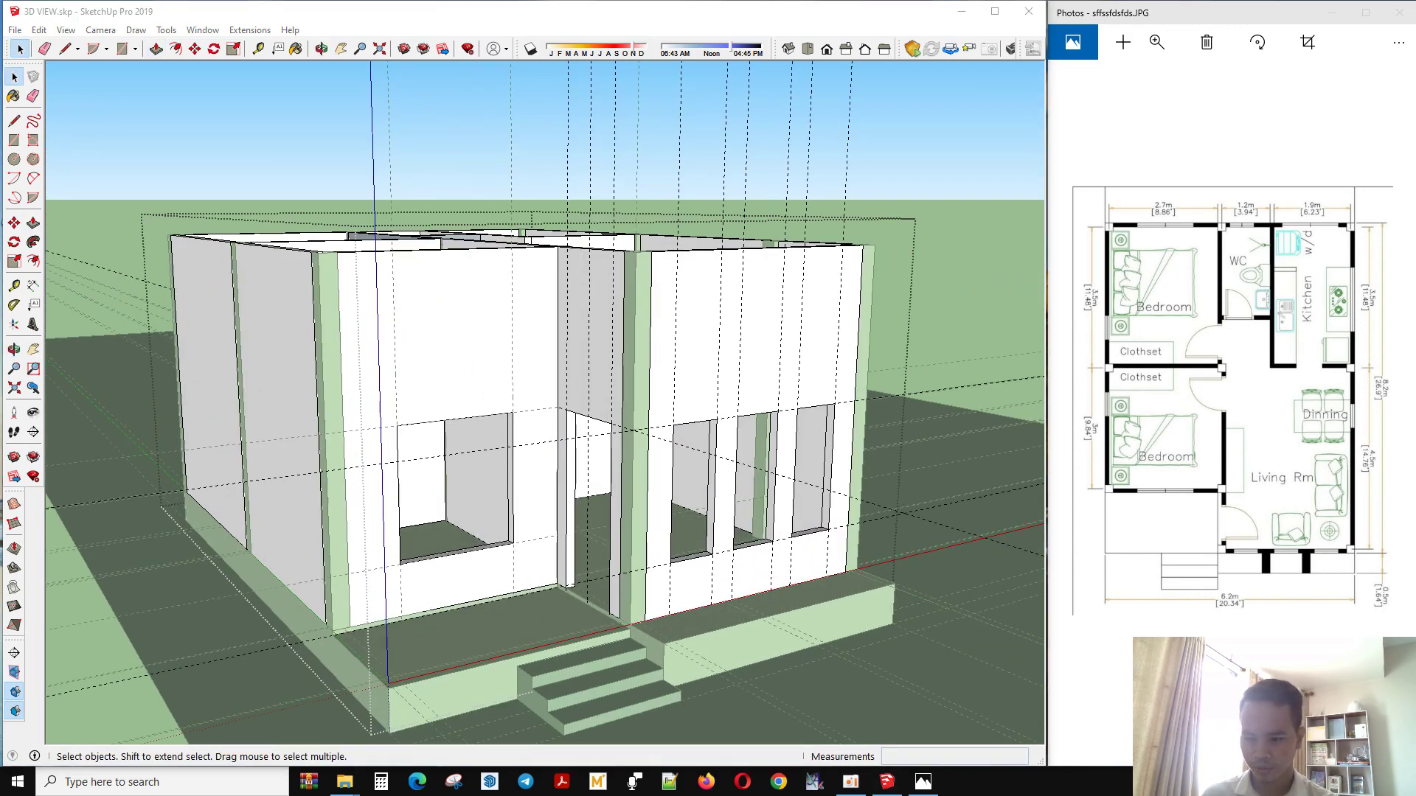
{"action": "left_click", "coordinate": [840, 786]}
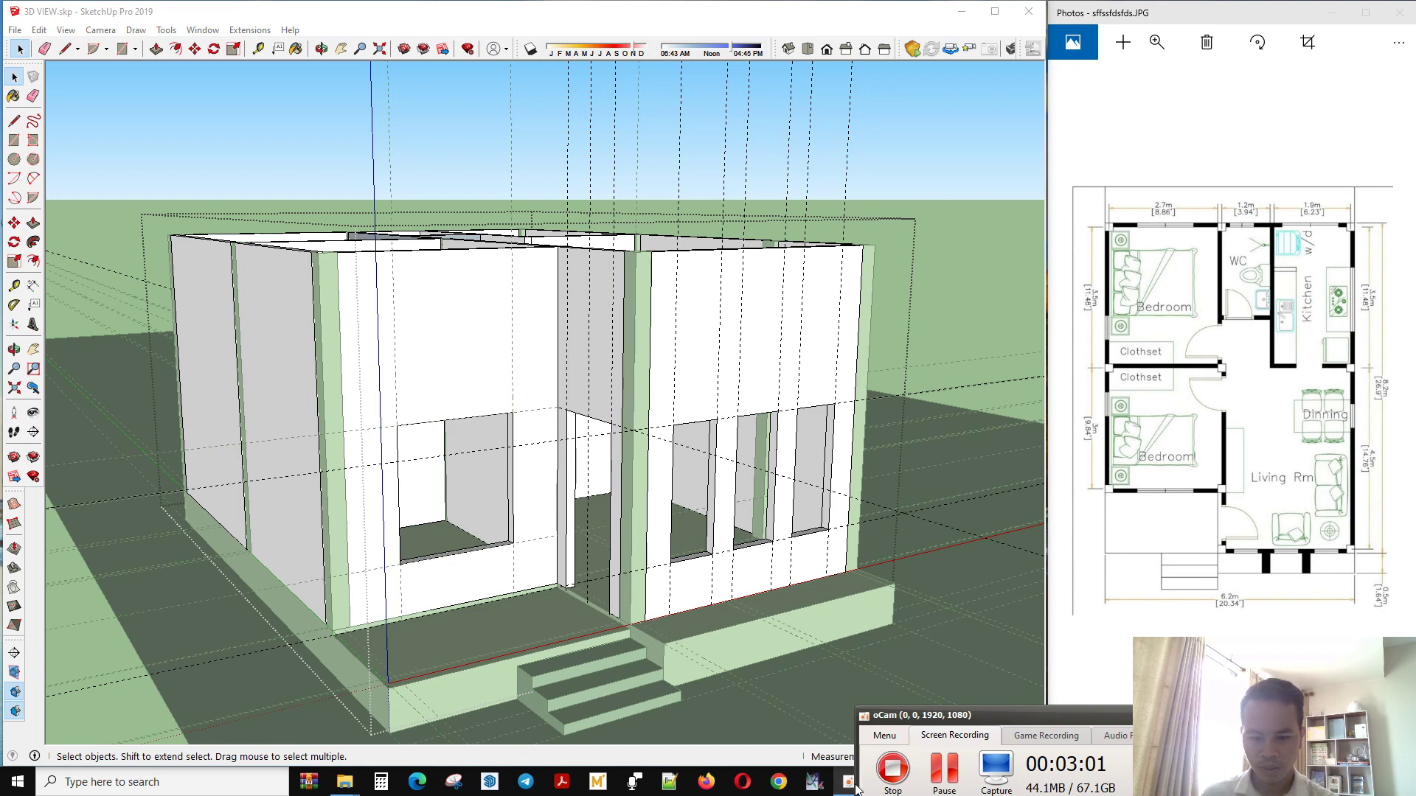
{"action": "left_click", "coordinate": [850, 782]}
{"action": "scroll", "coordinate": [558, 646], "scroll_direction": "up", "scroll_amount": 1}
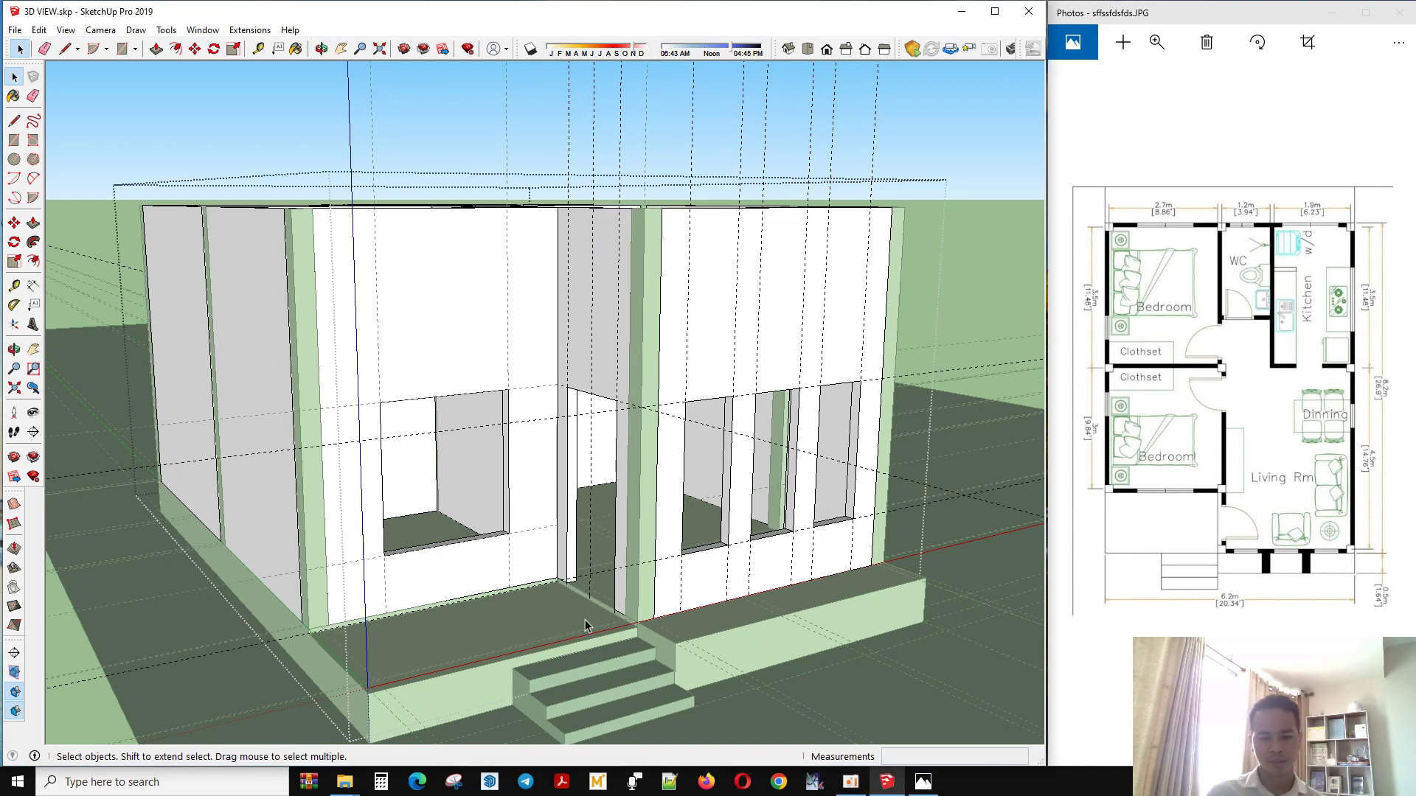
{"action": "scroll", "coordinate": [585, 620], "scroll_direction": "down", "scroll_amount": 2}
{"action": "middle_click_drag", "start_coordinate": [585, 620], "coordinate": [623, 644]}
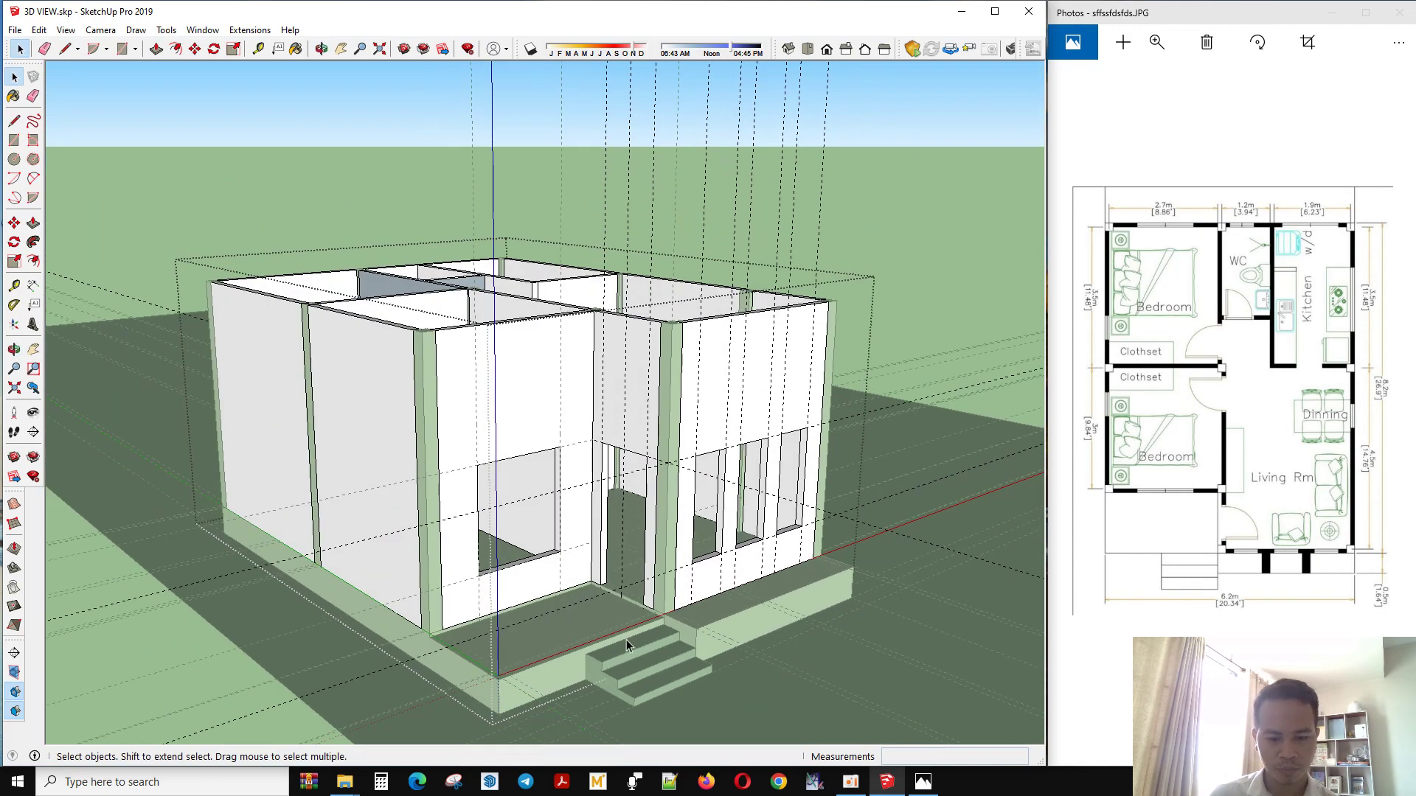
{"action": "scroll", "coordinate": [610, 663], "scroll_direction": "up", "scroll_amount": 1}
{"action": "scroll", "coordinate": [610, 663], "scroll_direction": "up", "scroll_amount": 1}
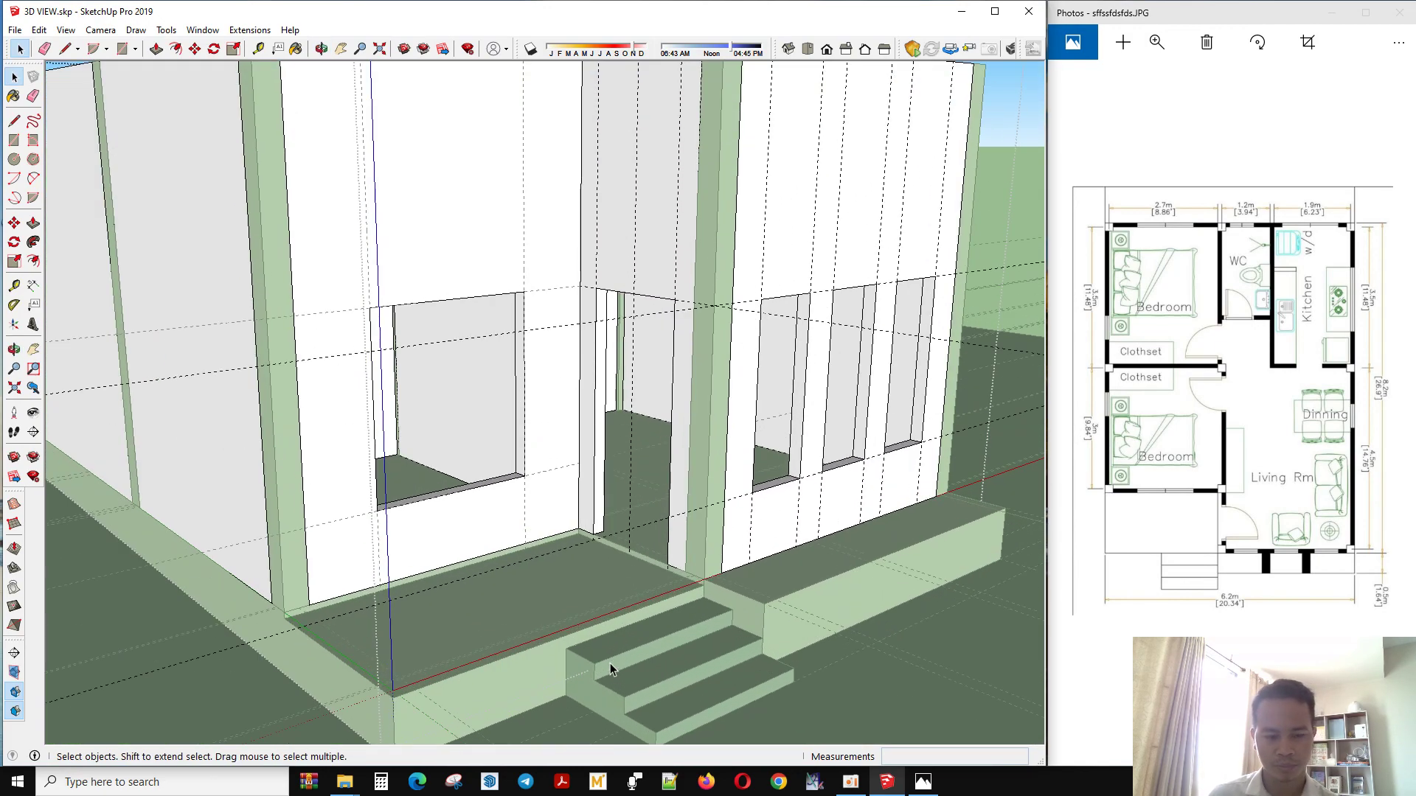
{"action": "scroll", "coordinate": [610, 663], "scroll_direction": "down", "scroll_amount": 1}
{"action": "scroll", "coordinate": [615, 651], "scroll_direction": "down", "scroll_amount": 1}
{"action": "middle_click_drag", "start_coordinate": [615, 652], "coordinate": [553, 615]}
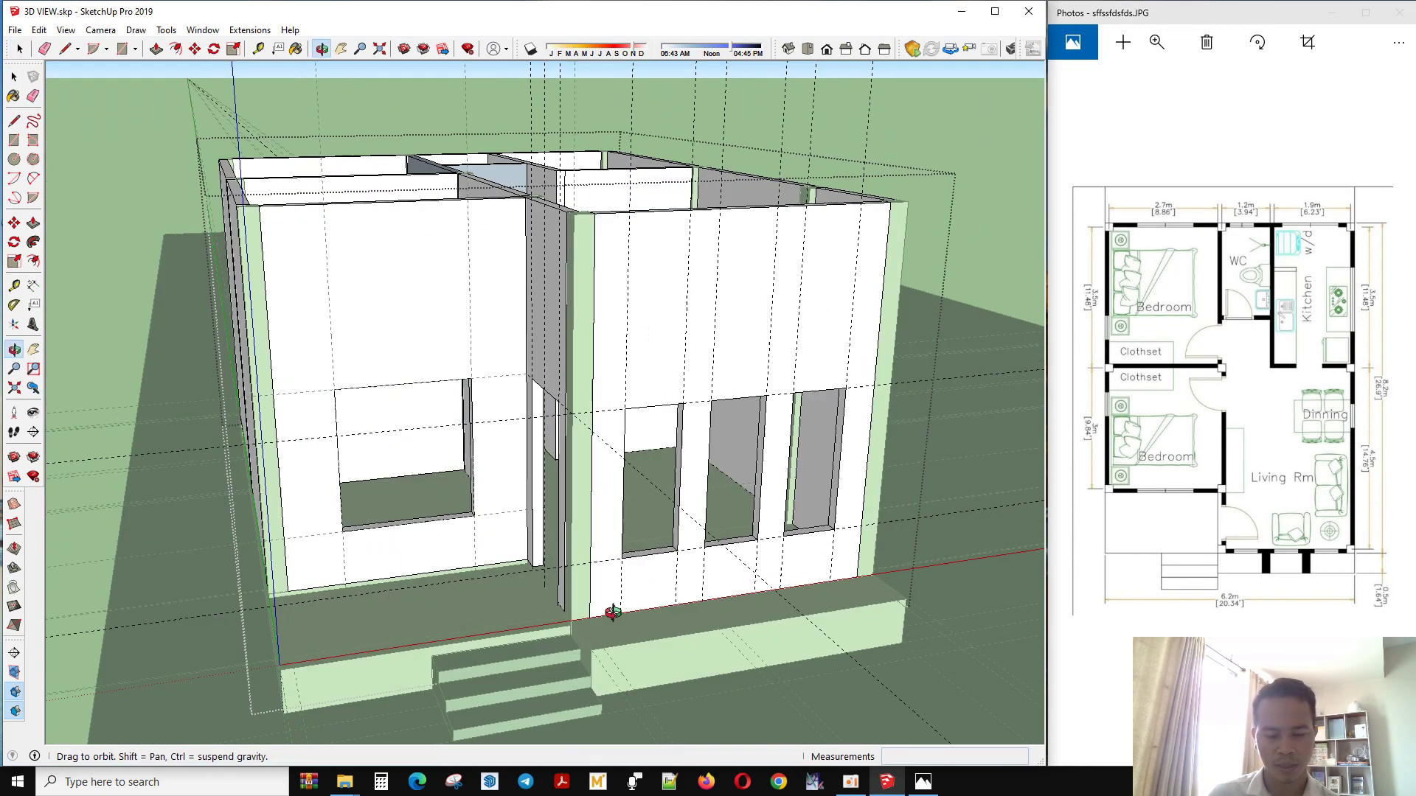
{"action": "scroll", "coordinate": [553, 615], "scroll_direction": "up", "scroll_amount": 2}
{"action": "scroll", "coordinate": [679, 591], "scroll_direction": "up", "scroll_amount": 1}
{"action": "scroll", "coordinate": [785, 578], "scroll_direction": "up", "scroll_amount": 1}
{"action": "scroll", "coordinate": [654, 597], "scroll_direction": "up", "scroll_amount": 1}
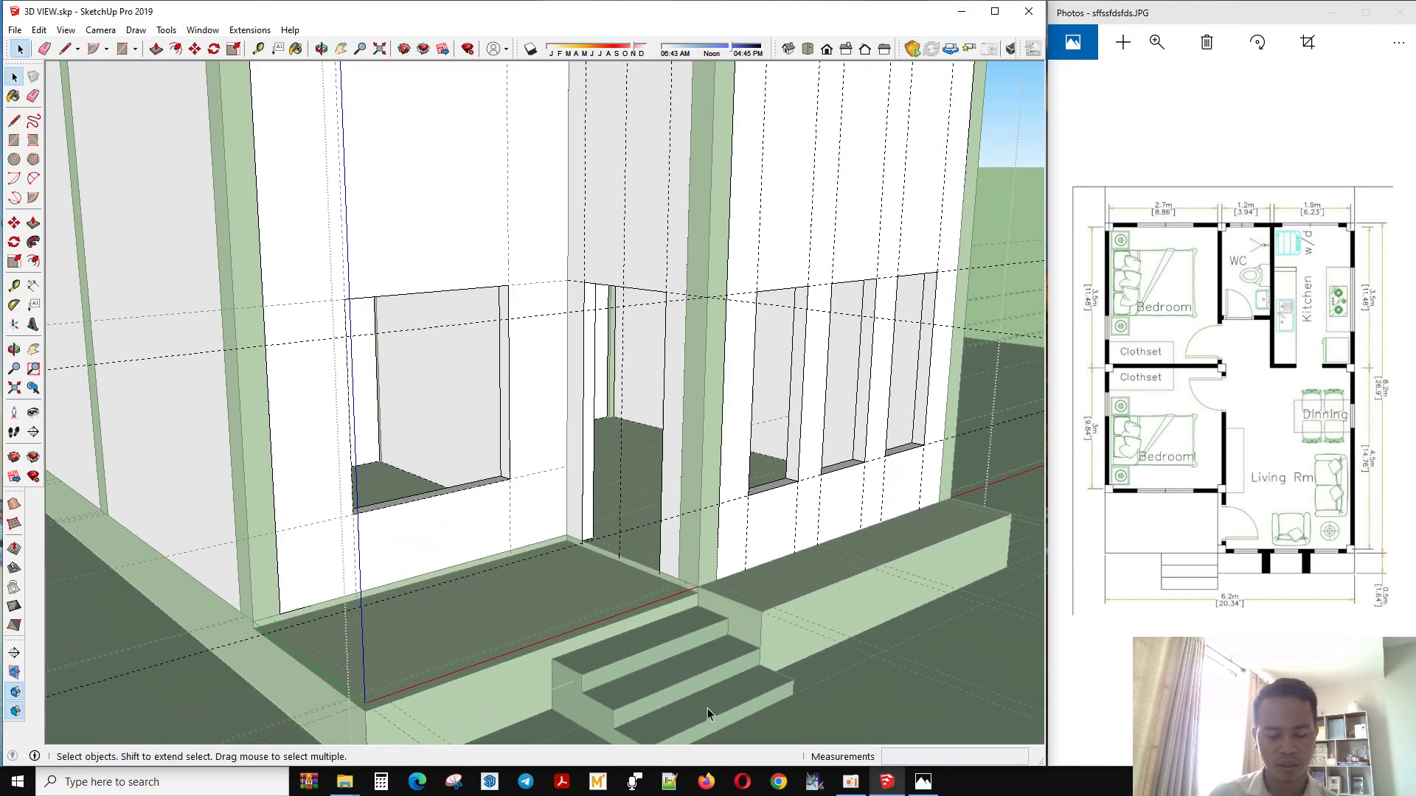
{"action": "scroll", "coordinate": [709, 726], "scroll_direction": "down", "scroll_amount": 2}
{"action": "mouse_move", "coordinate": [708, 727]}
{"action": "middle_mouse_down"}
{"action": "mouse_move", "coordinate": [671, 542]}
{"action": "mouse_move", "coordinate": [685, 615]}
{"action": "middle_mouse_up"}
{"action": "scroll", "coordinate": [685, 615], "scroll_direction": "down", "scroll_amount": 1}
{"action": "scroll", "coordinate": [664, 584], "scroll_direction": "up", "scroll_amount": 2}
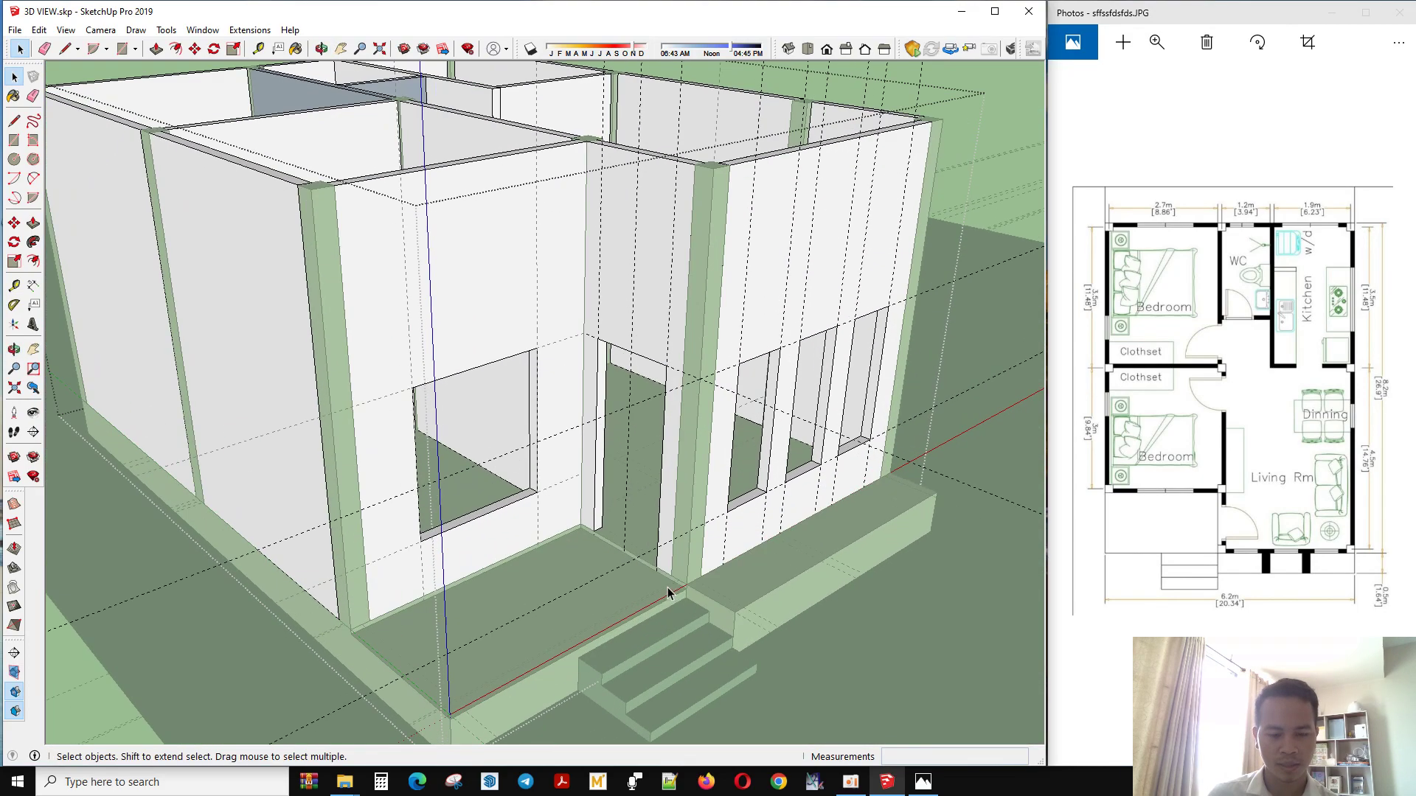
{"action": "scroll", "coordinate": [664, 584], "scroll_direction": "down", "scroll_amount": 1}
{"action": "middle_click_drag", "start_coordinate": [664, 364], "coordinate": [648, 317]}
{"action": "scroll", "coordinate": [850, 252], "scroll_direction": "down", "scroll_amount": 1}
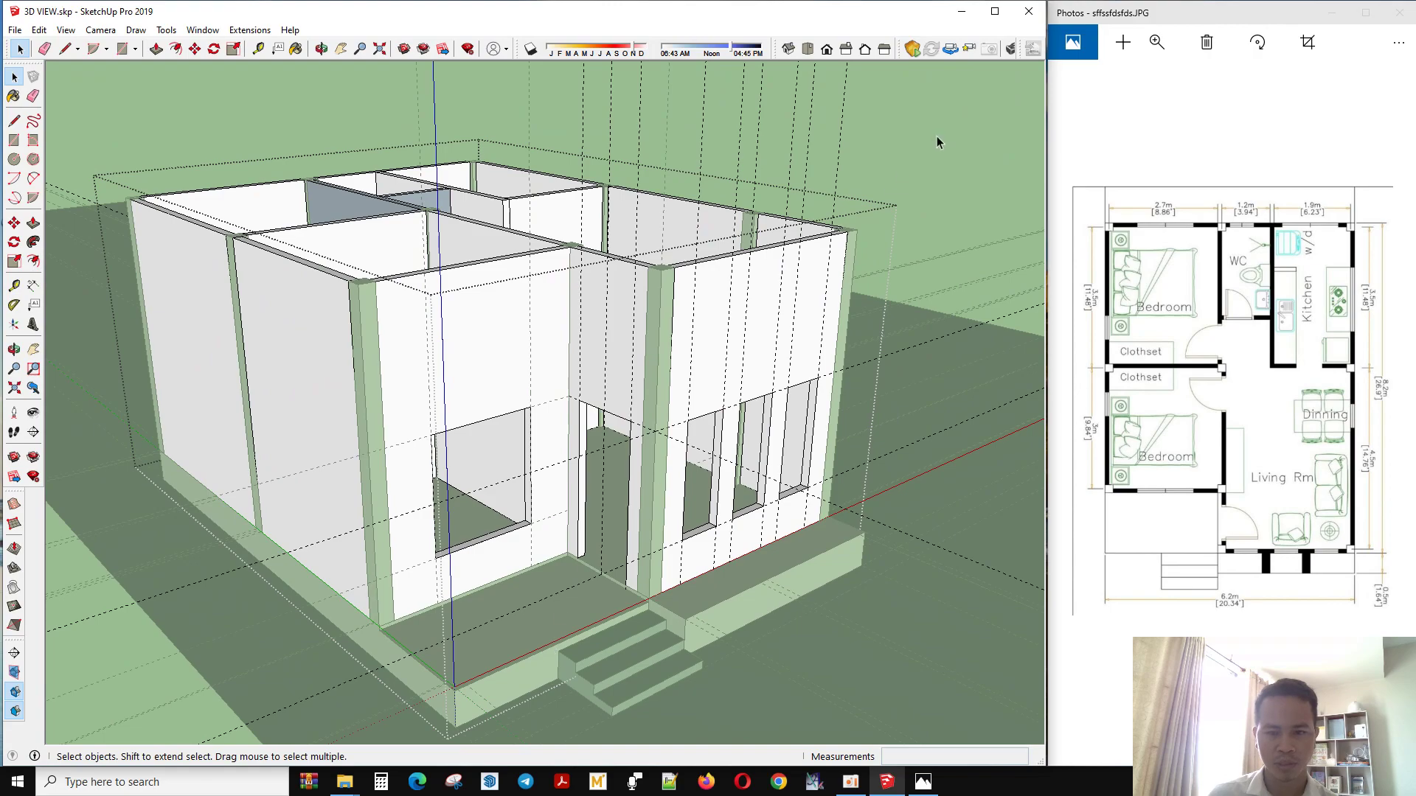
{"action": "scroll", "coordinate": [875, 177], "scroll_direction": "down", "scroll_amount": 1}
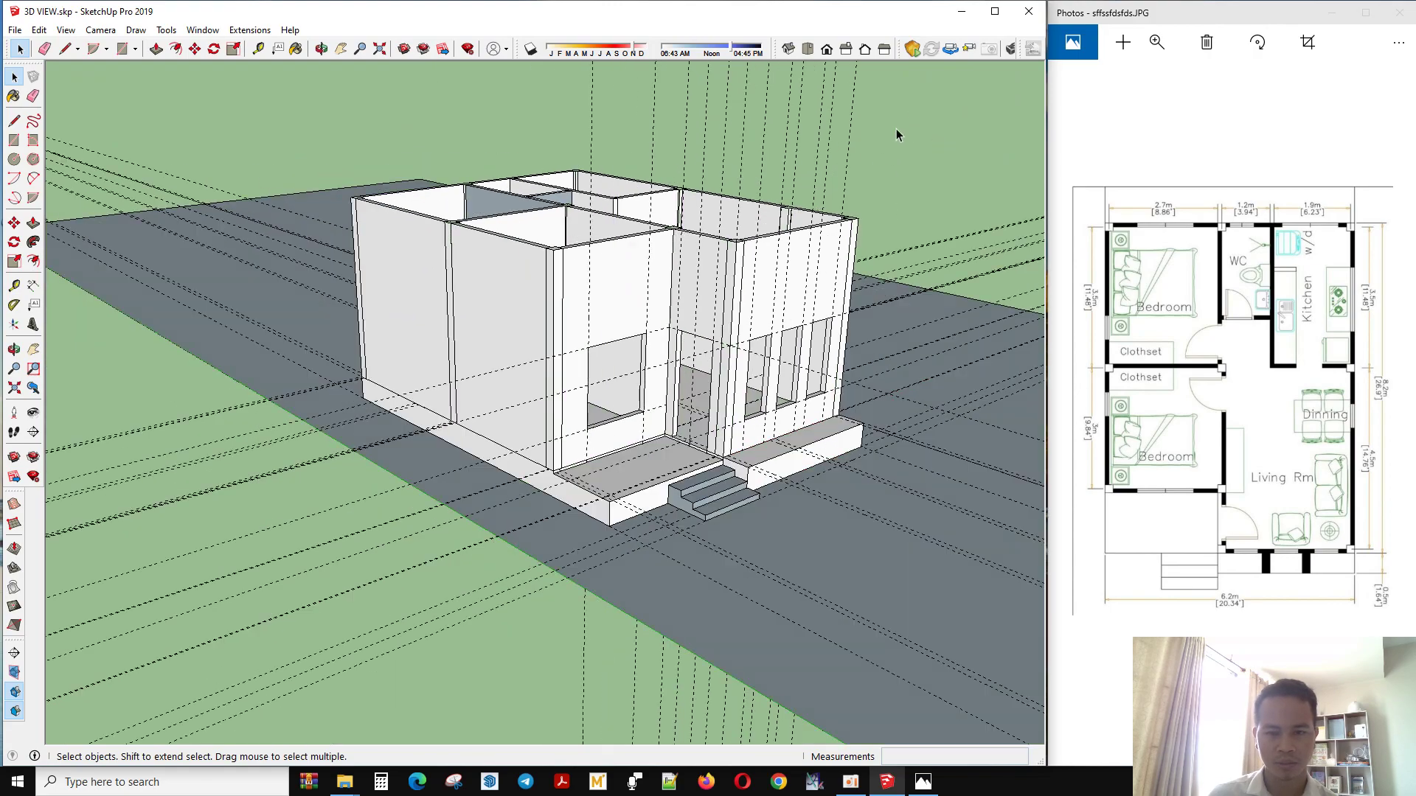
{"action": "scroll", "coordinate": [775, 306], "scroll_direction": "up", "scroll_amount": 3}
{"action": "mouse_move", "coordinate": [775, 306]}
{"action": "middle_mouse_down"}
{"action": "mouse_move", "coordinate": [388, 244]}
{"action": "mouse_move", "coordinate": [658, 262]}
{"action": "mouse_move", "coordinate": [688, 283]}
{"action": "mouse_move", "coordinate": [701, 392]}
{"action": "middle_mouse_up"}
{"action": "scroll", "coordinate": [720, 455], "scroll_direction": "down", "scroll_amount": 2}
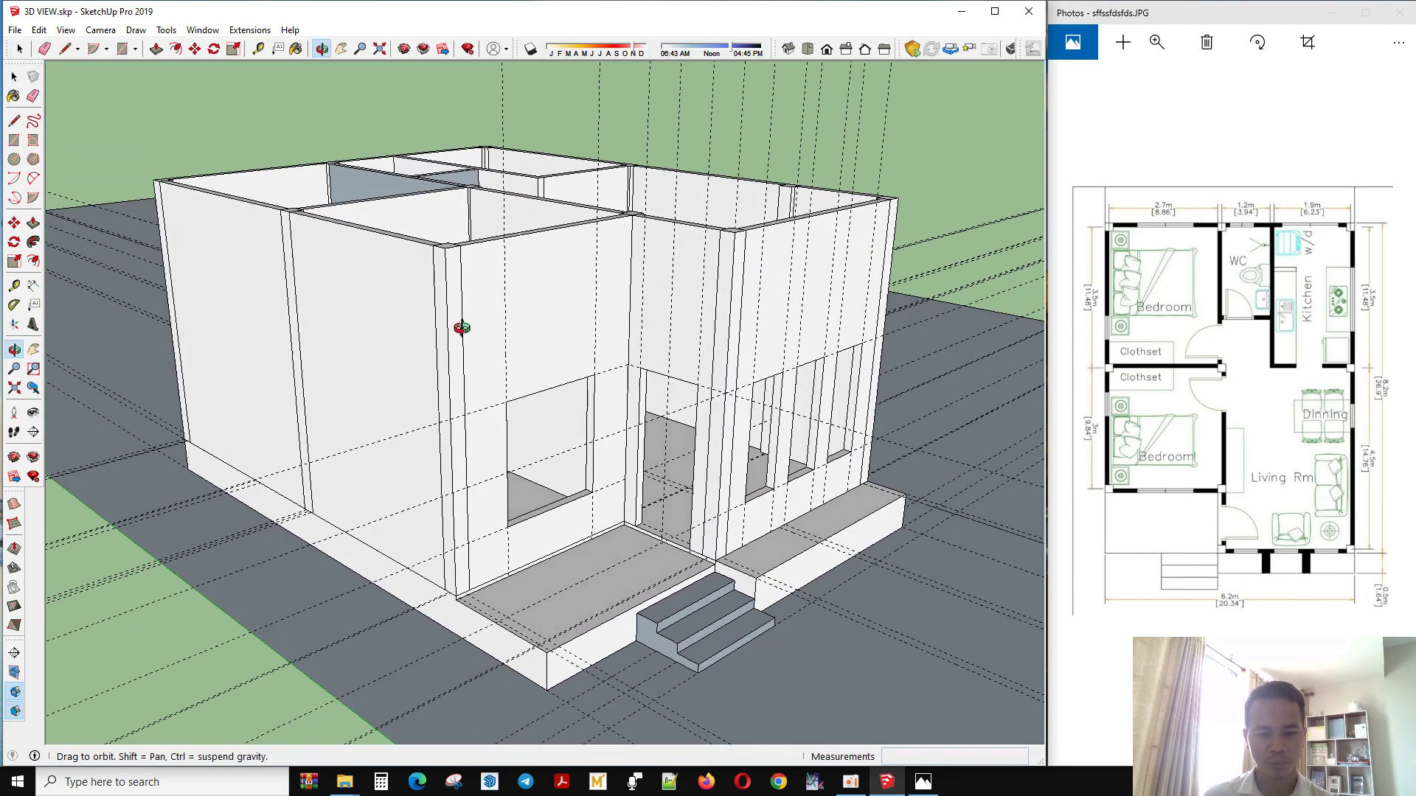